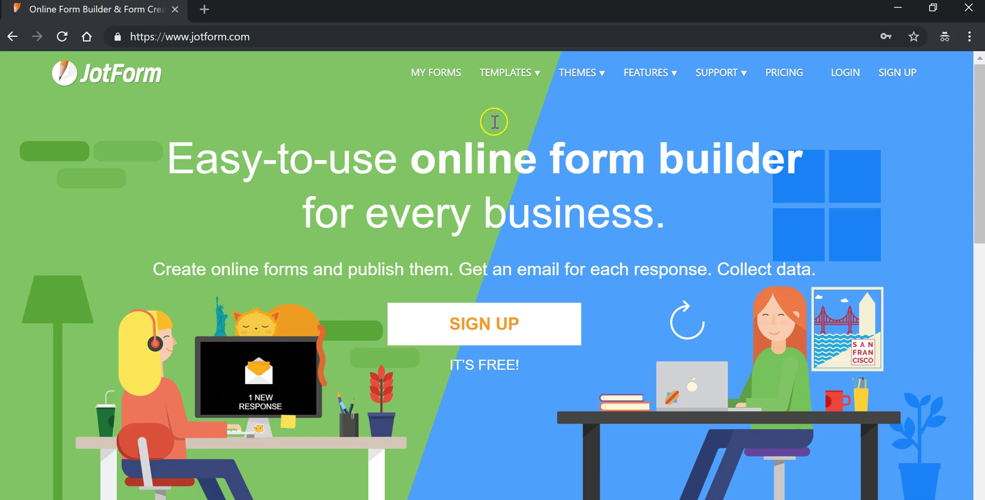
Bring up the My Forms window listing the existing Course Evaluation Template
left_click(898, 10)
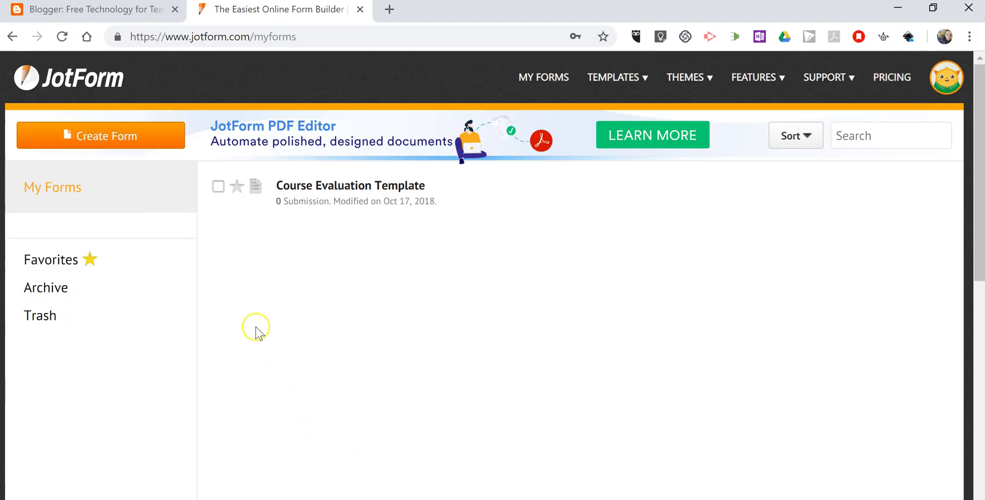
Create a Classic, blank form titled 'Chaperone Registration'
left_click(82, 141)
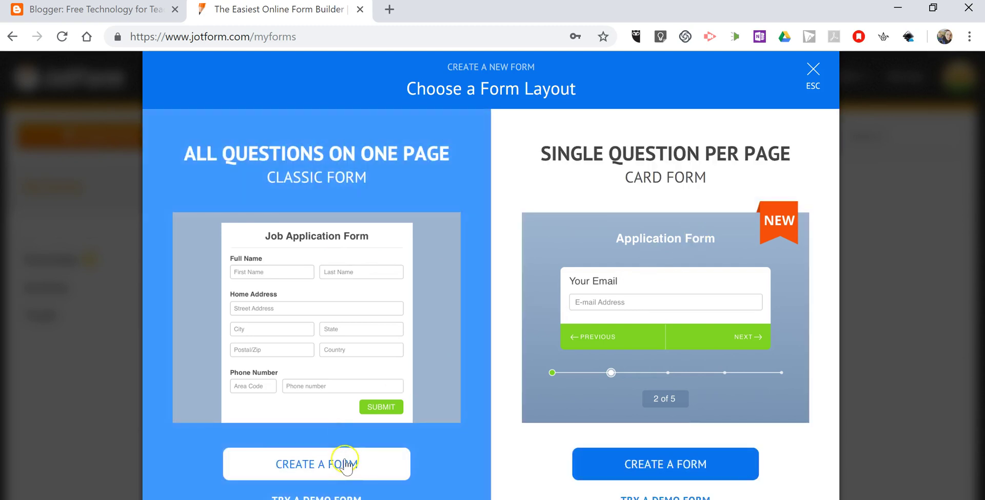
left_click(343, 464)
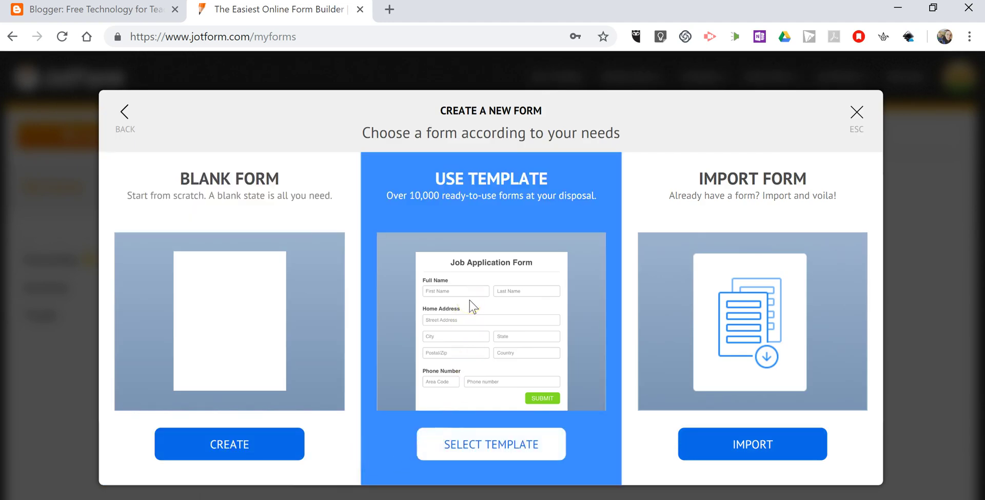
left_click(713, 263)
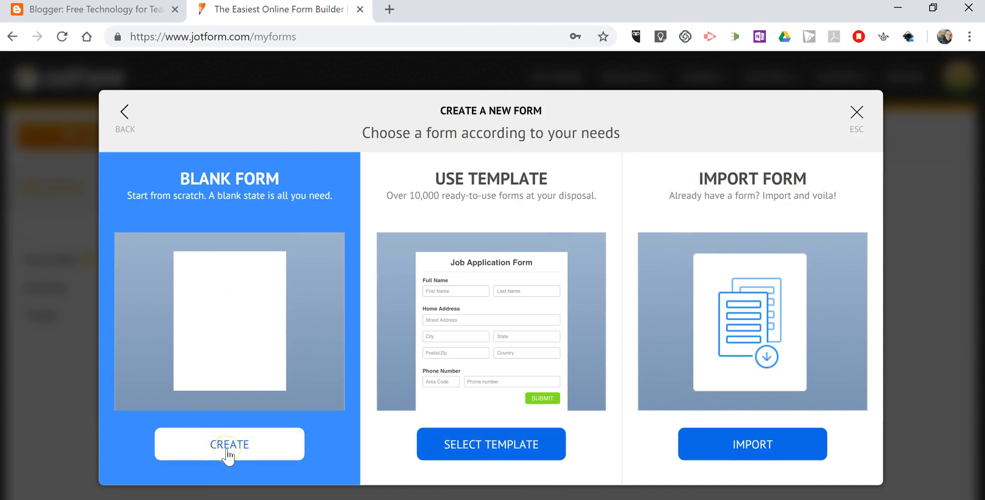
left_click(227, 454)
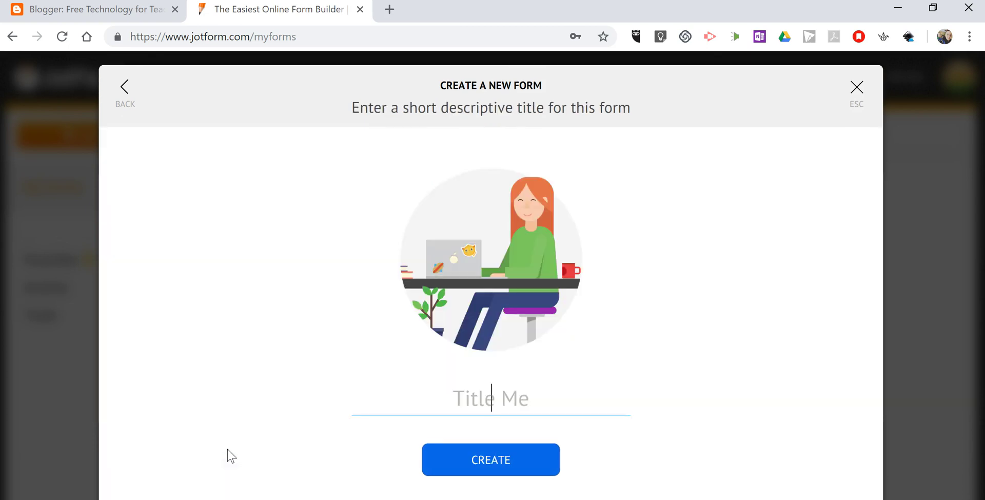
type("Chap")
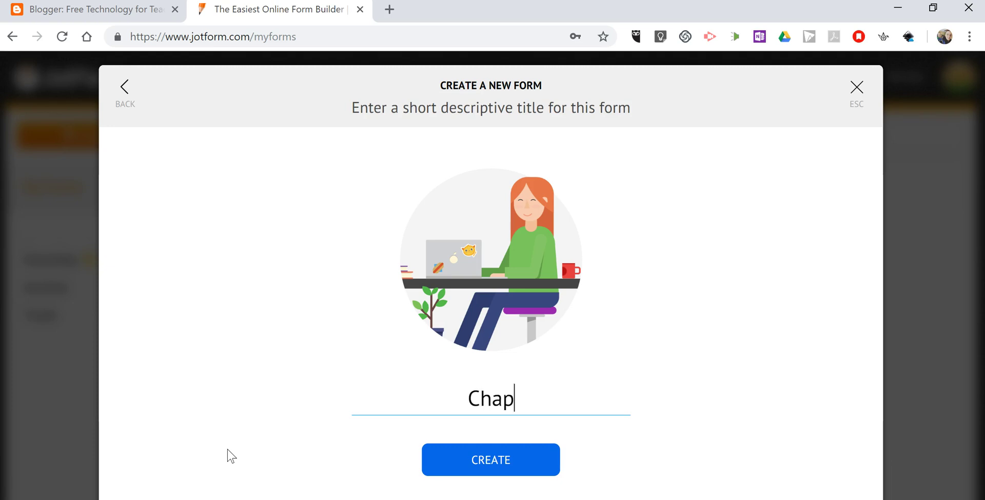
type("erone Reg")
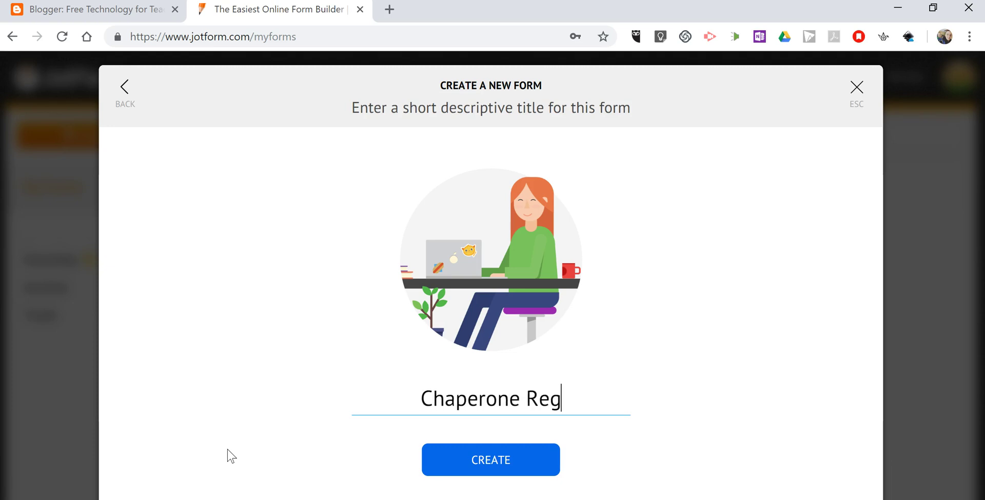
type("istration")
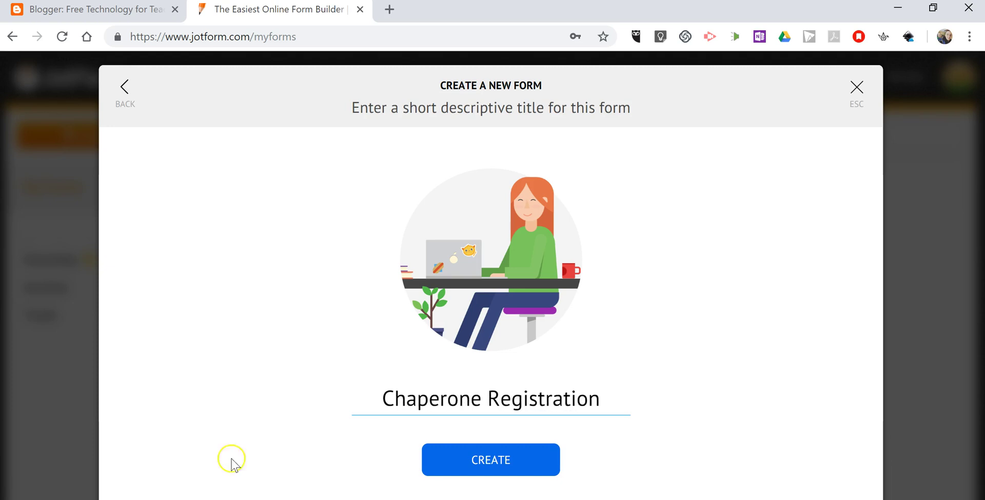
left_click(511, 465)
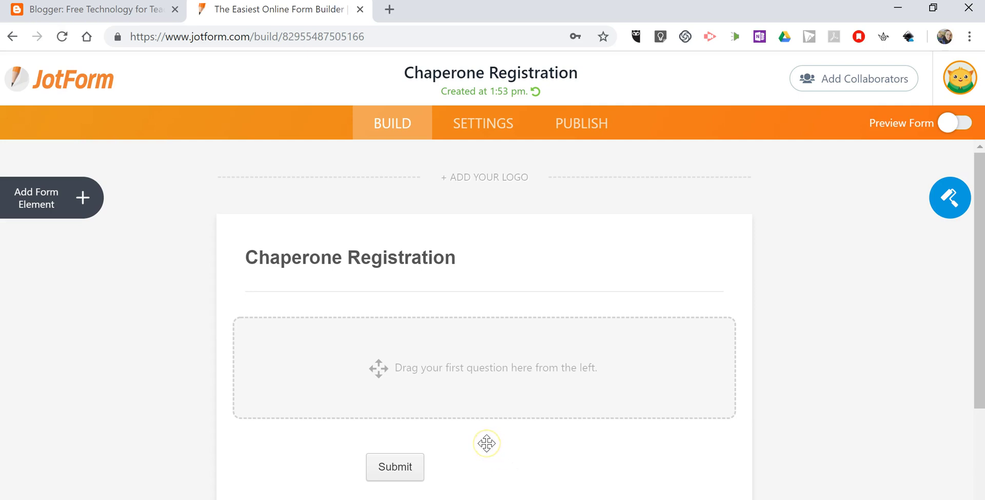
Drag Full Name, Email and Phone Number fields from the Basic elements into the form
scroll(494, 418, "down", 3)
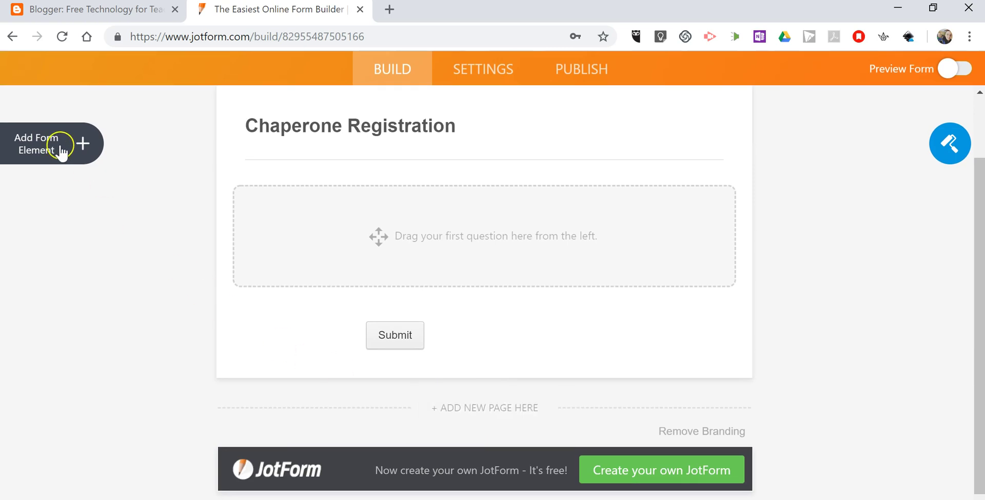
left_click(63, 151)
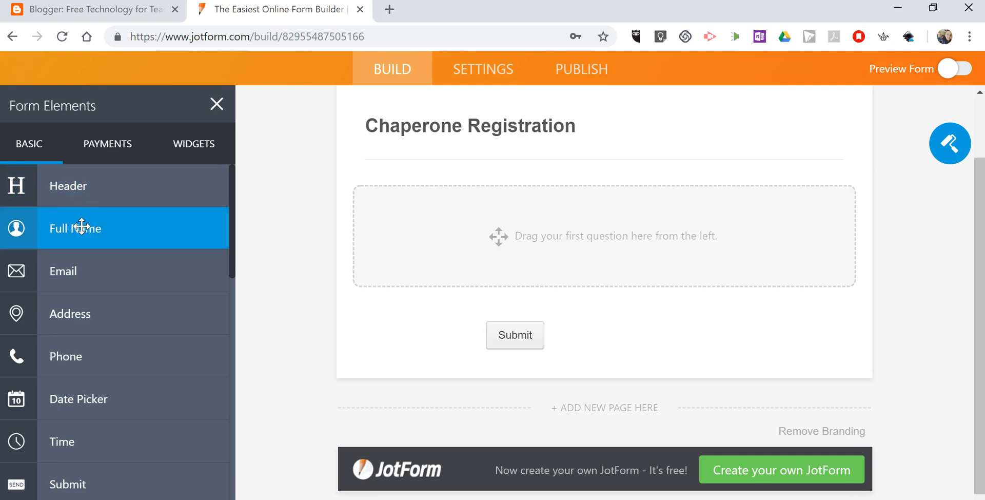
left_click_drag(81, 227, 461, 255)
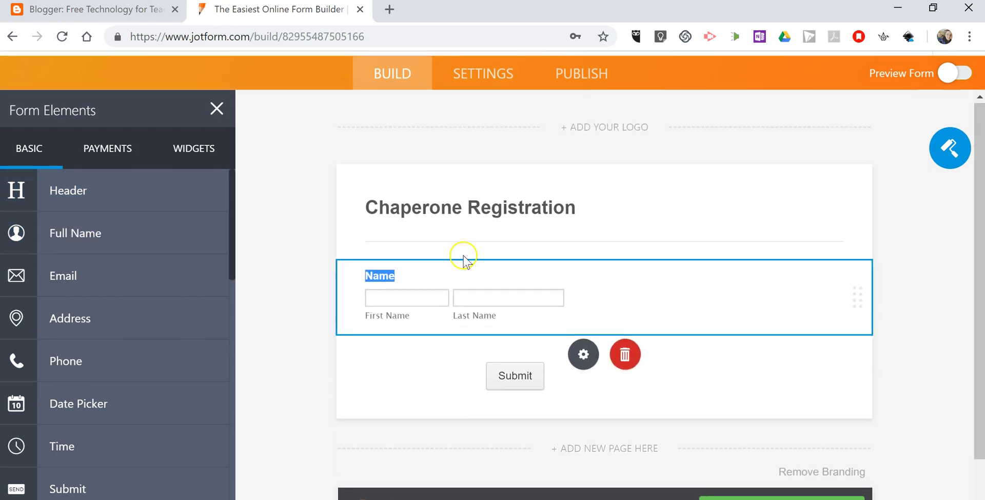
scroll(559, 333, "down", 2)
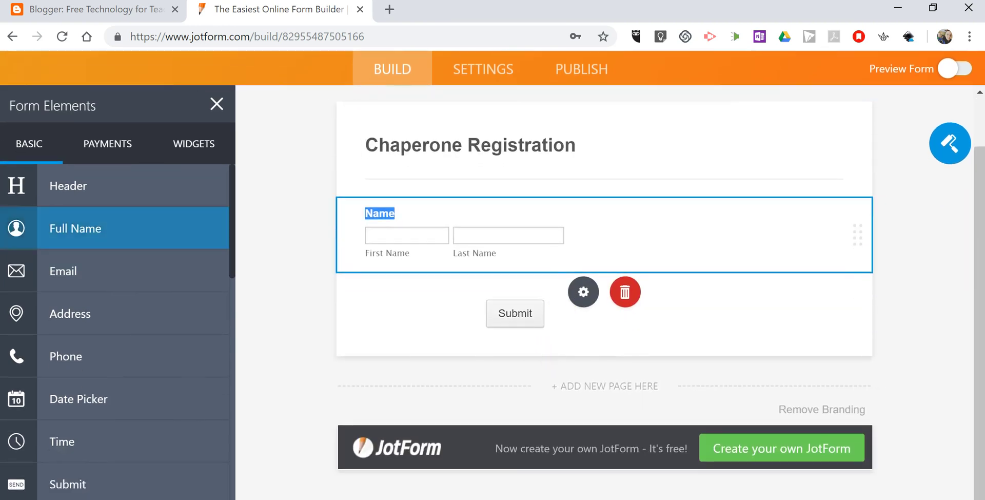
left_click_drag(82, 269, 461, 300)
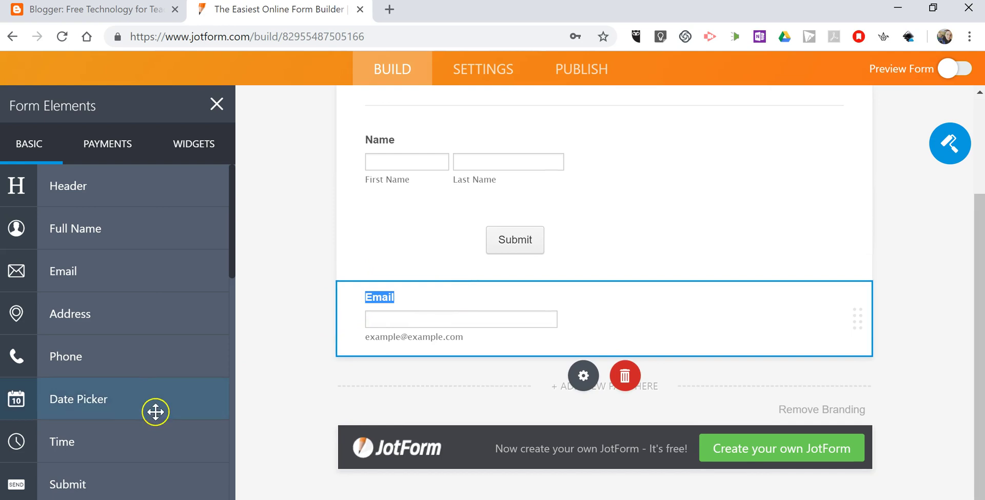
left_click_drag(76, 360, 471, 380)
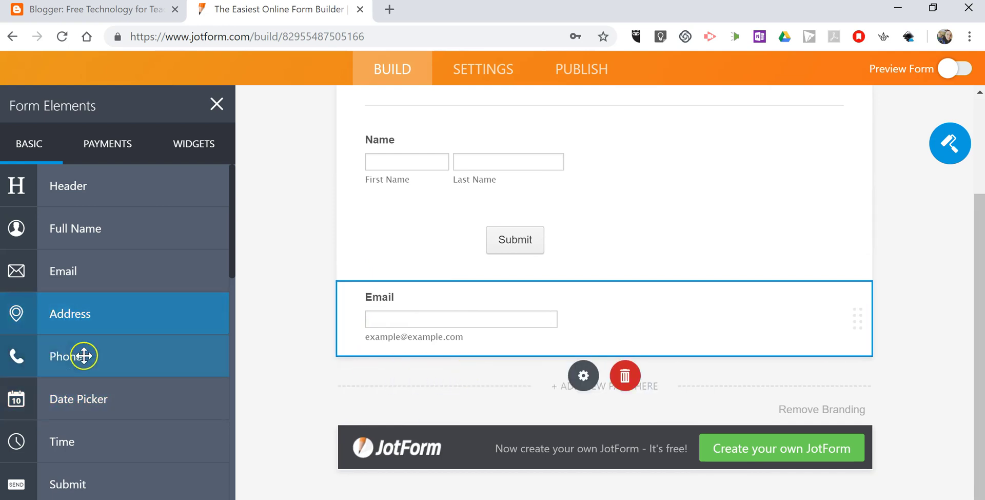
left_click_drag(84, 354, 396, 348)
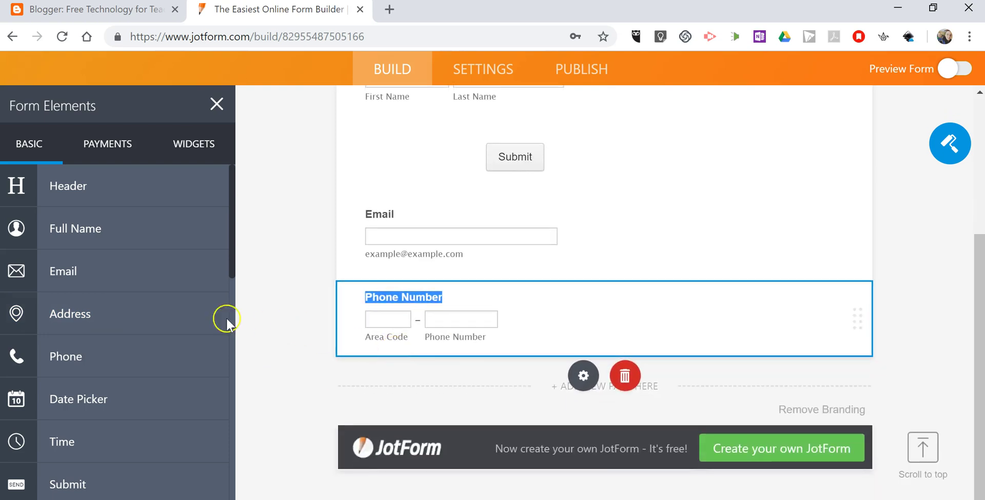
scroll(149, 332, "down", 2)
scroll(148, 332, "down", 3)
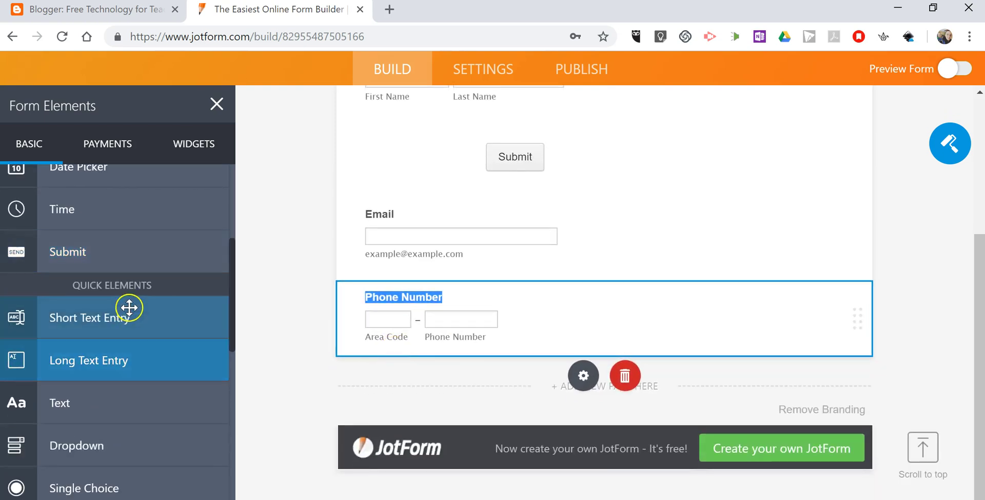
scroll(126, 316, "down", 2)
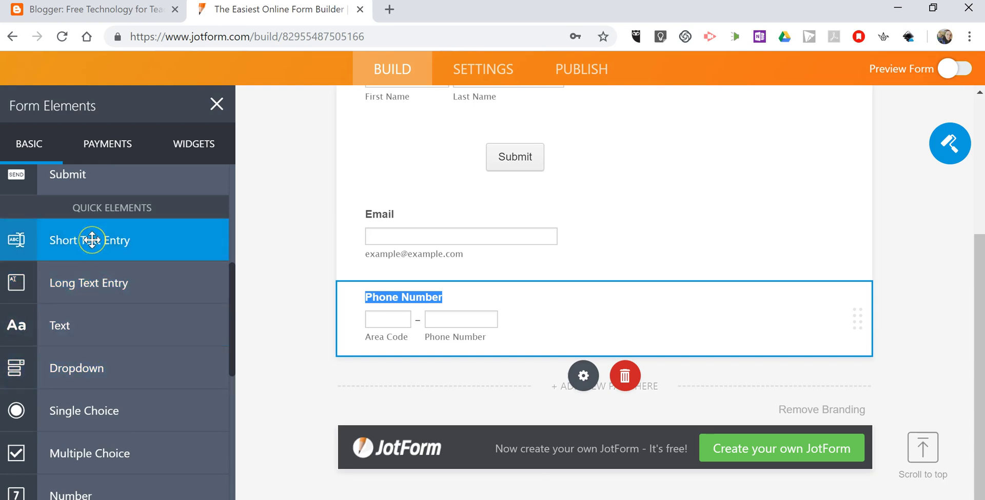
Add a short text question 'Why do you want to chaperone this trip?' below Phone Number
left_click_drag(92, 240, 494, 400)
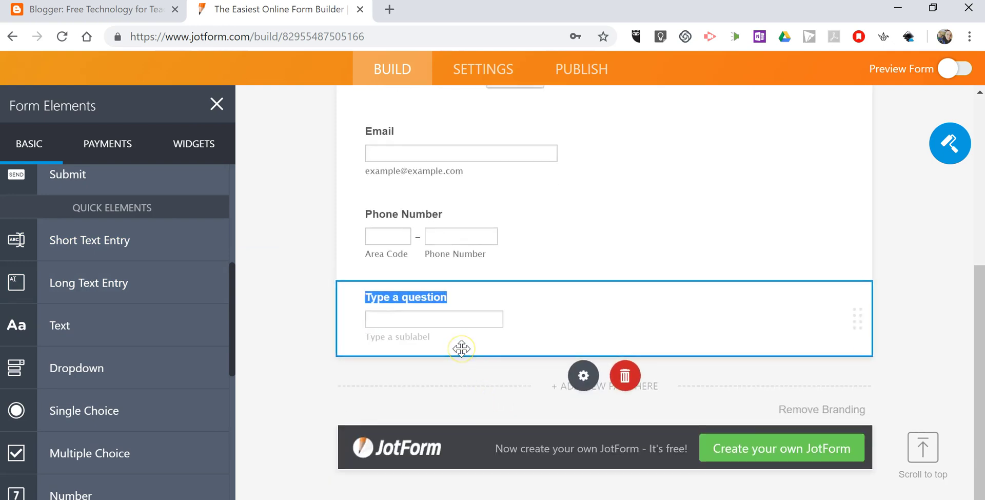
type("Wh")
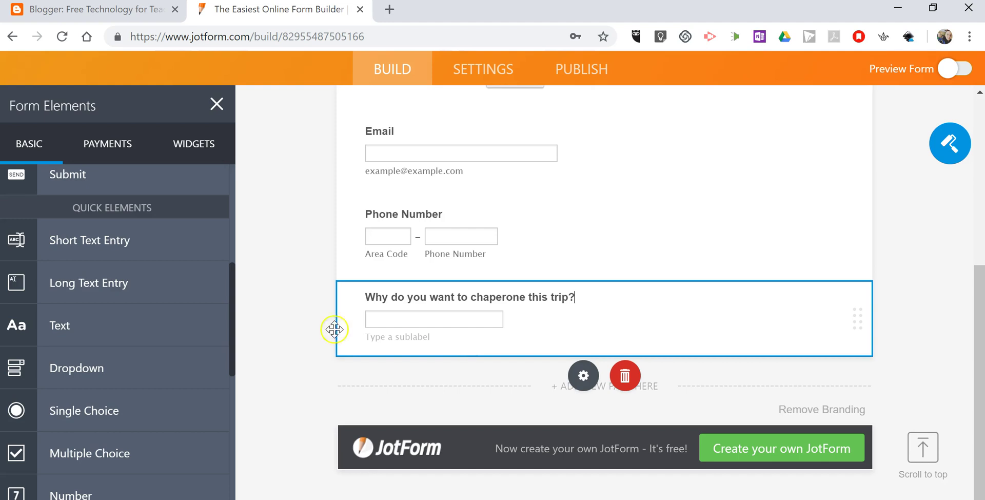
scroll(134, 278, "down", 3)
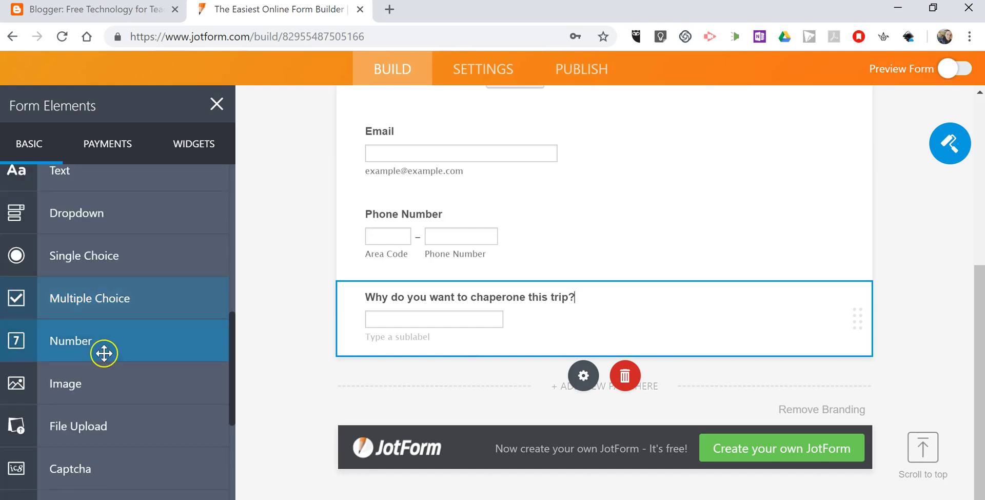
scroll(103, 354, "down", 3)
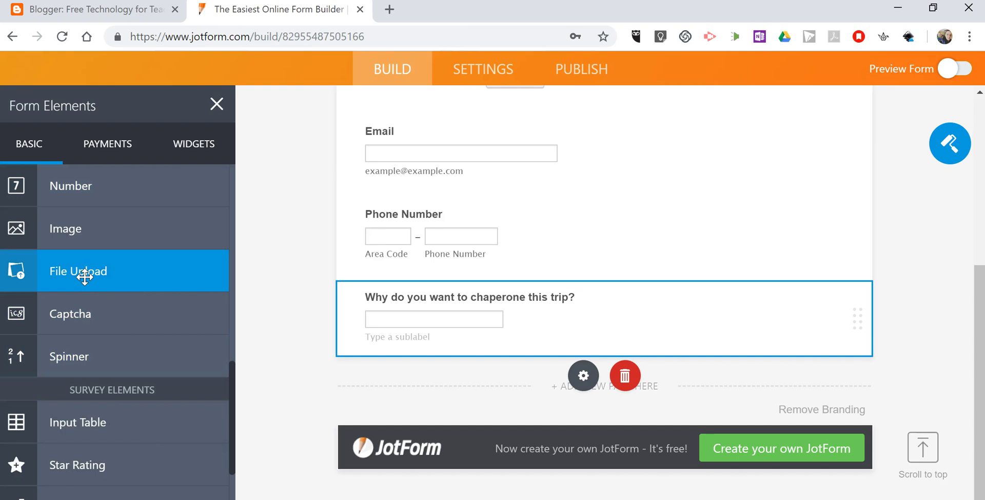
Add a Captcha element below the trip question
left_click_drag(84, 276, 471, 373)
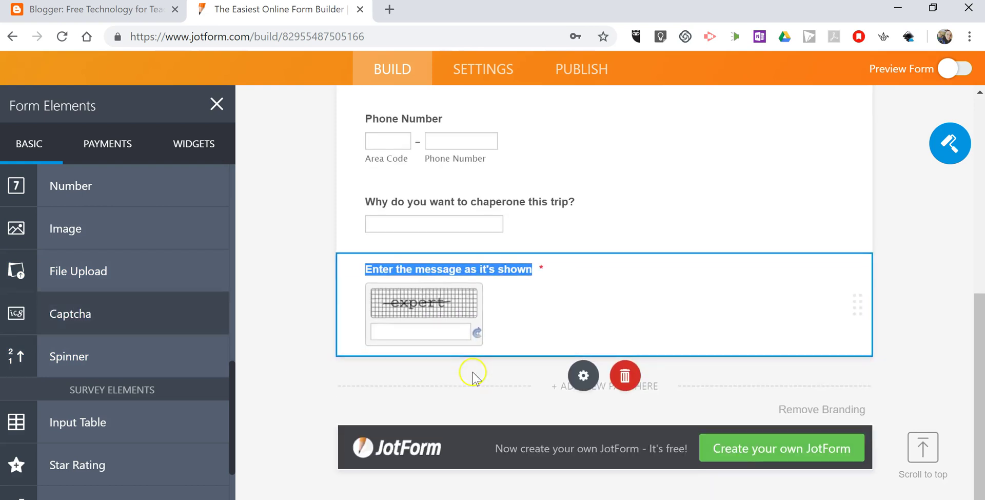
scroll(108, 392, "down", 2)
left_click_drag(108, 394, 109, 395)
scroll(108, 395, "down", 2)
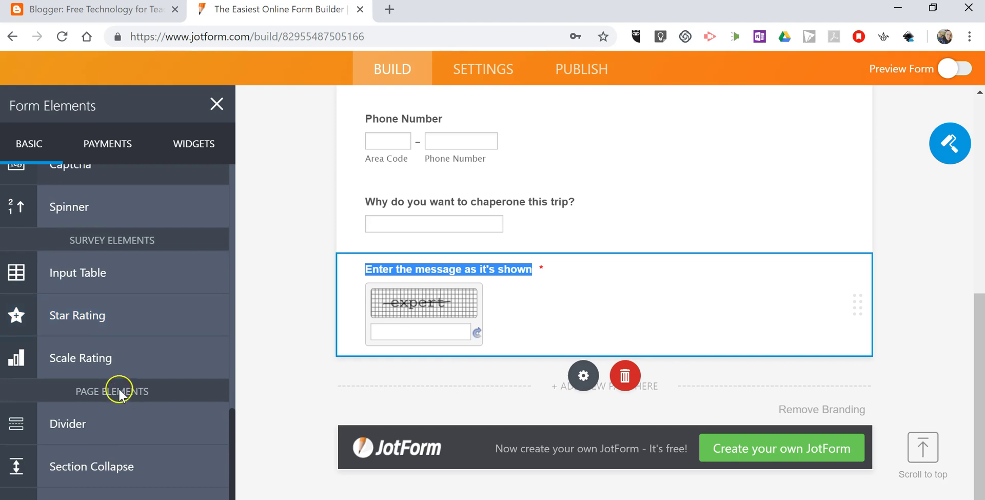
scroll(118, 387, "up", 10)
scroll(120, 388, "up", 5)
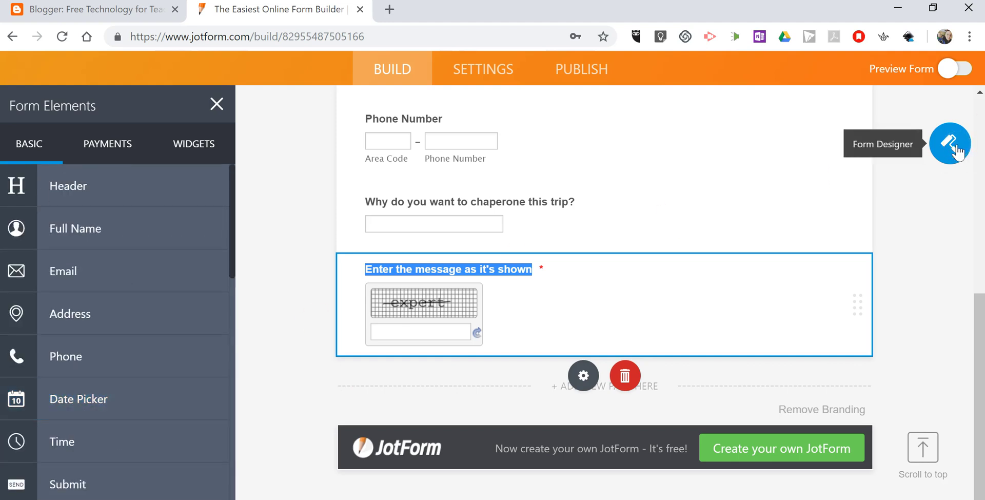
Apply the fourth colour scheme: page #8FBDFD, form #F9F2E7, font #3E4E1A
left_click(956, 150)
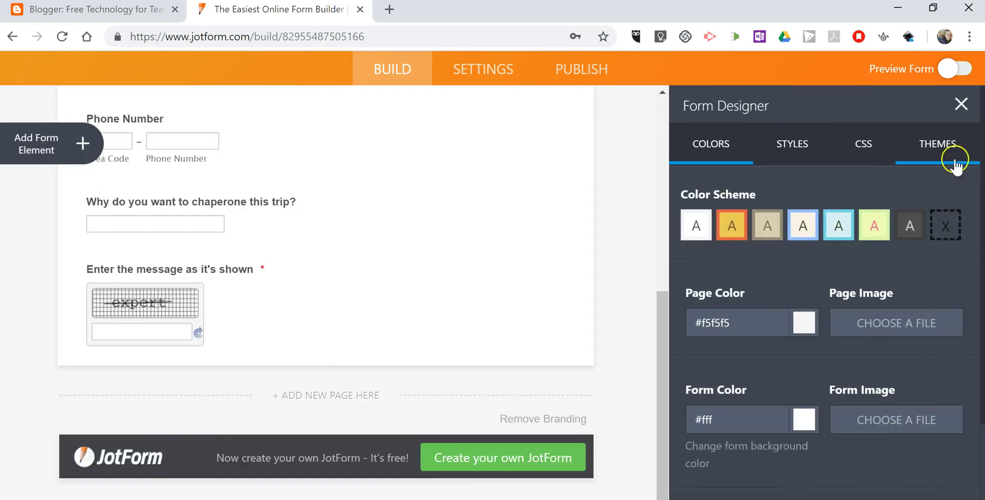
left_click(806, 231)
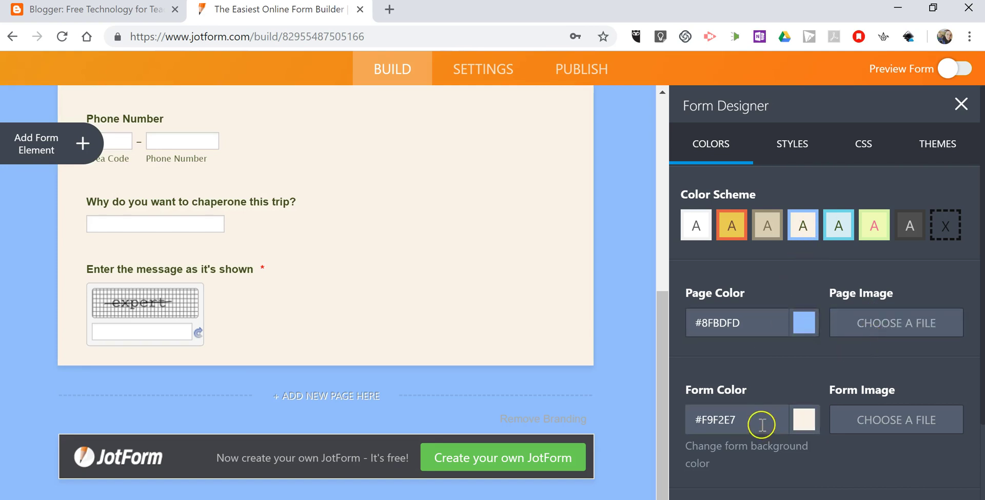
scroll(807, 300, "down", 3)
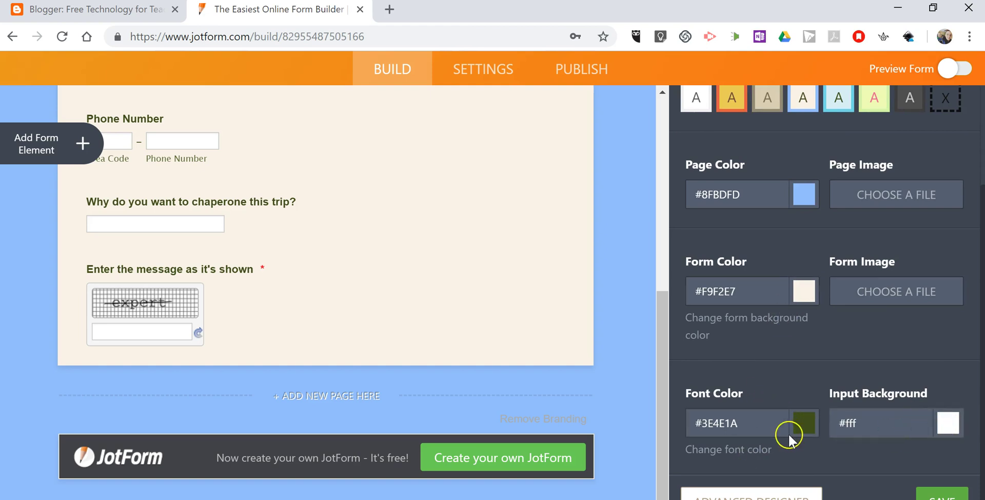
scroll(788, 433, "up", 3)
left_click(785, 149)
Change the font size from 14 to 18 px and choose the blue Submit button style
scroll(761, 264, "down", 2)
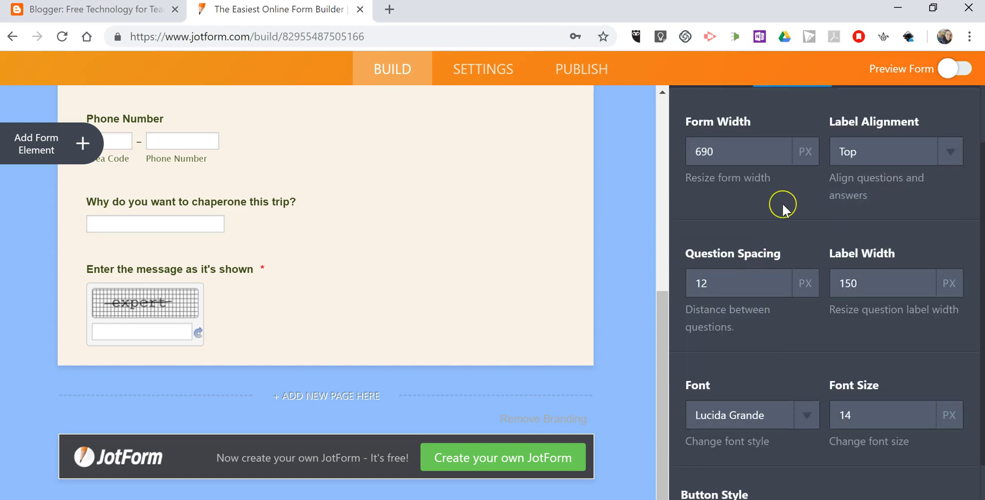
scroll(778, 329, "down", 2)
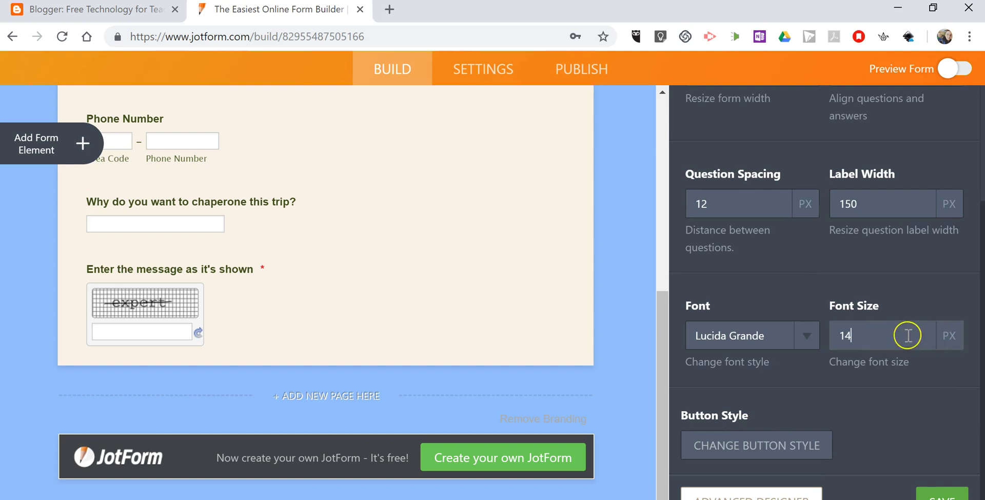
key("BackSpace")
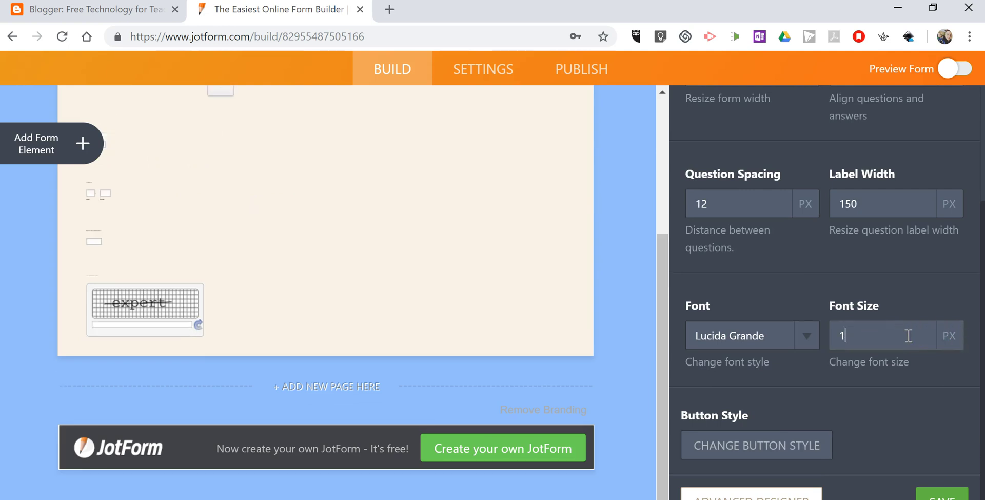
type("8")
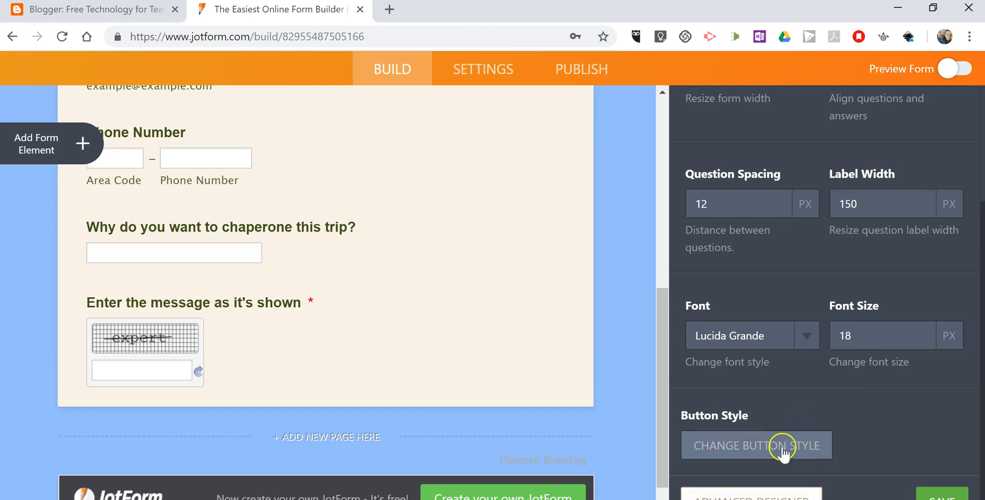
left_click(781, 446)
left_click(829, 403)
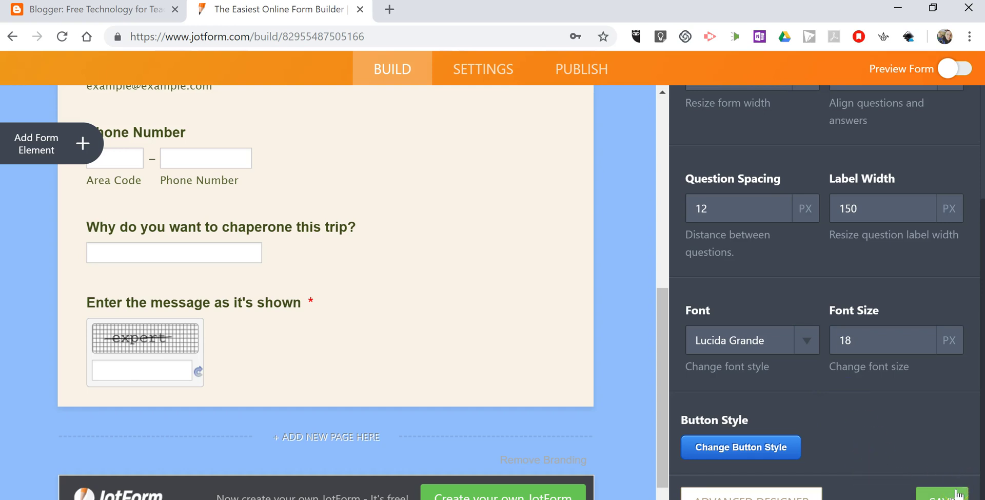
left_click(799, 490)
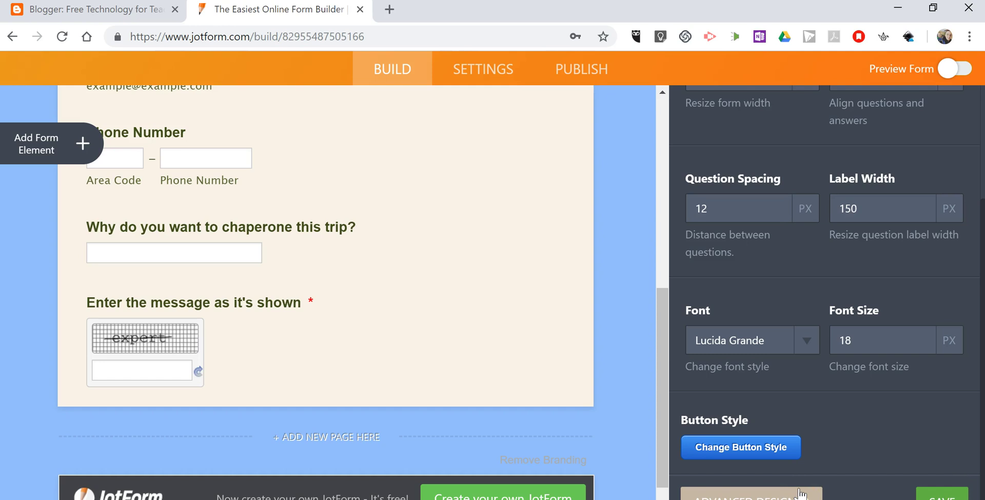
Review the colours in Advanced Designer, then return to the builder and save the design
left_click(799, 492)
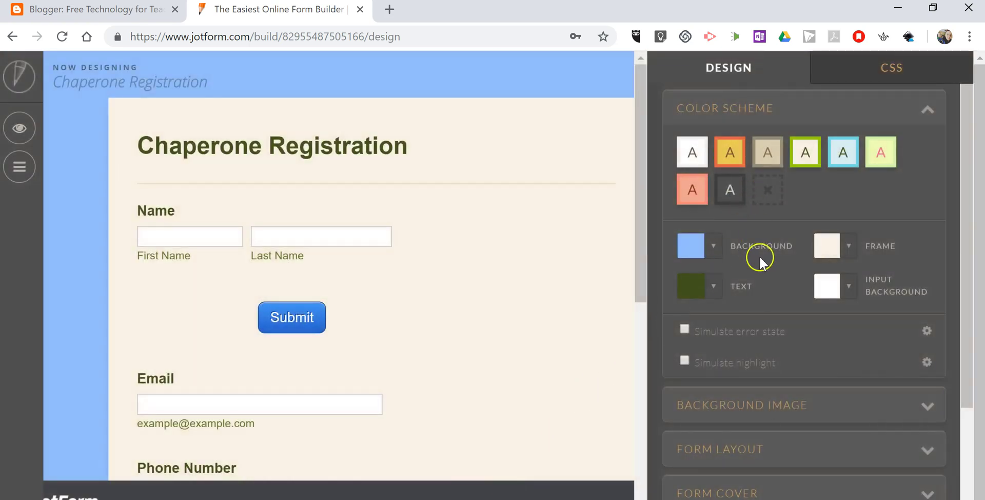
scroll(759, 257, "down", 3)
scroll(780, 374, "up", 3)
scroll(782, 372, "up", 1)
left_click(903, 77)
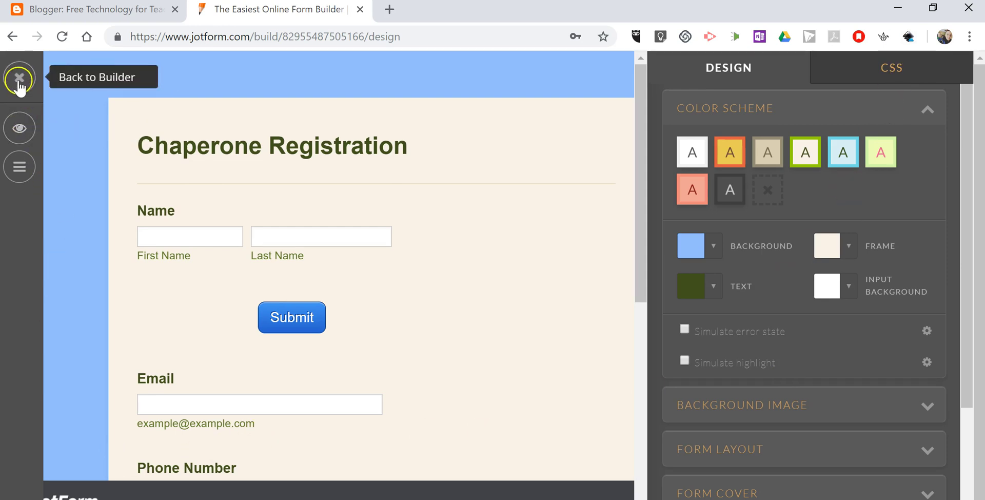
left_click(19, 80)
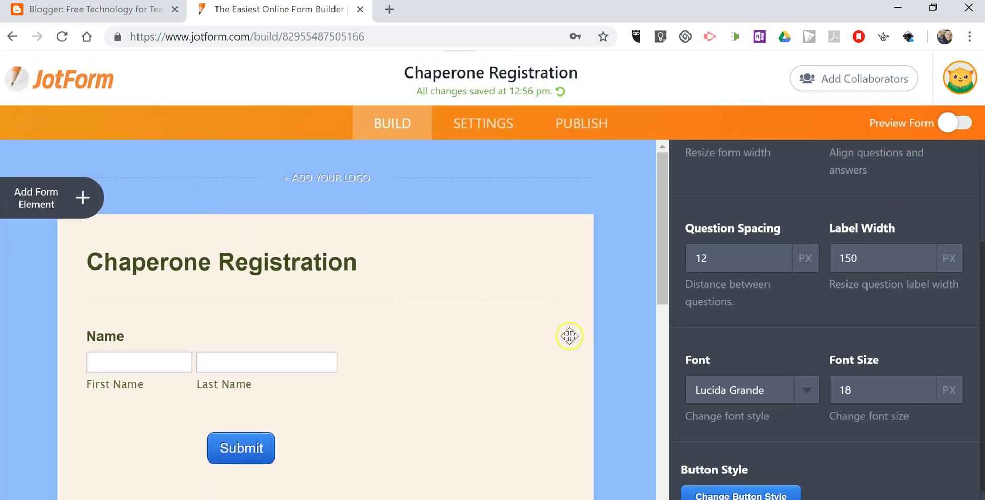
scroll(822, 364, "down", 1)
left_click(928, 490)
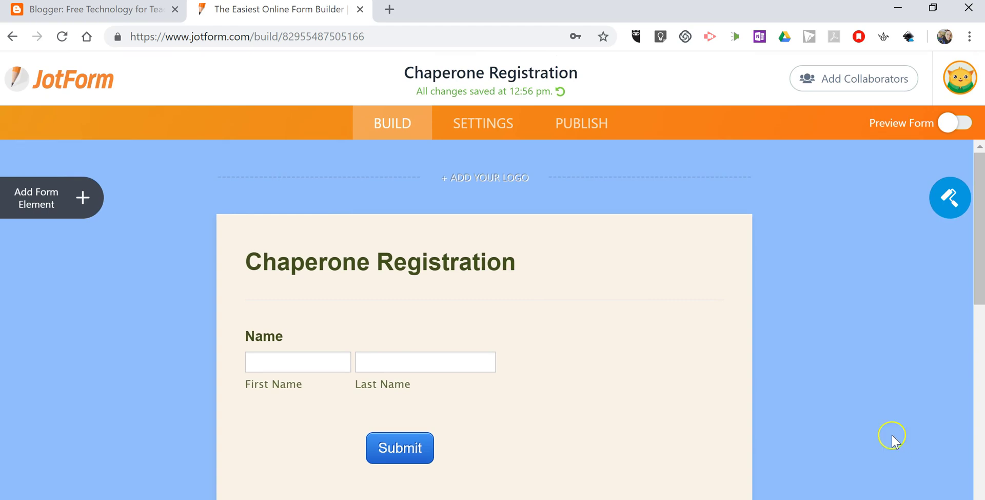
left_click(960, 124)
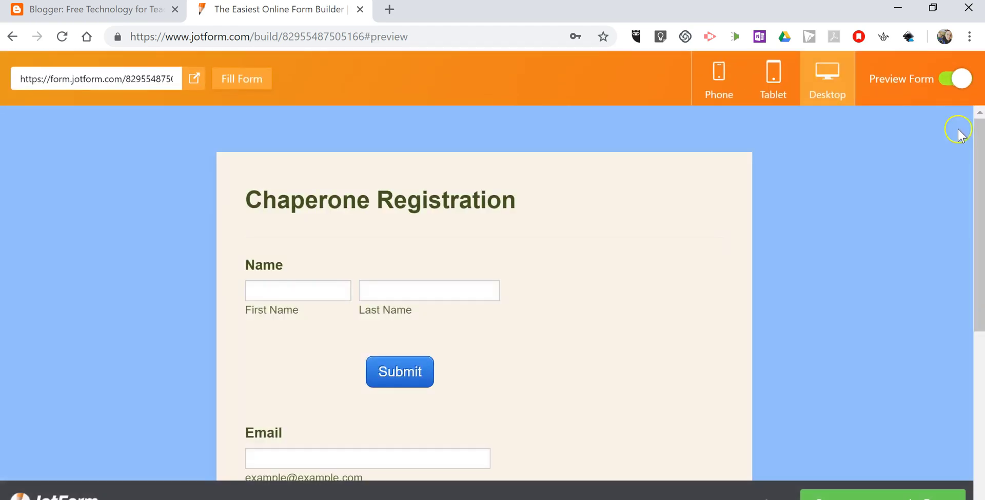
scroll(586, 312, "down", 2)
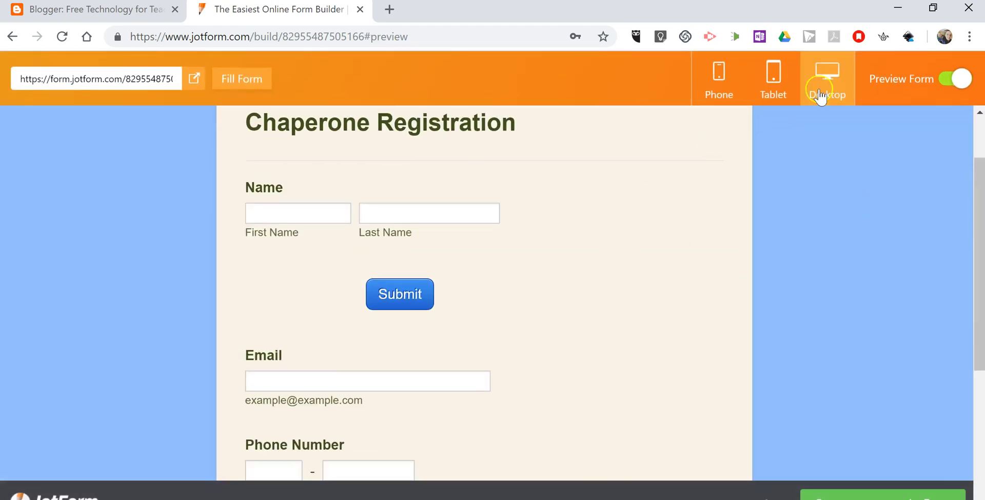
left_click(769, 92)
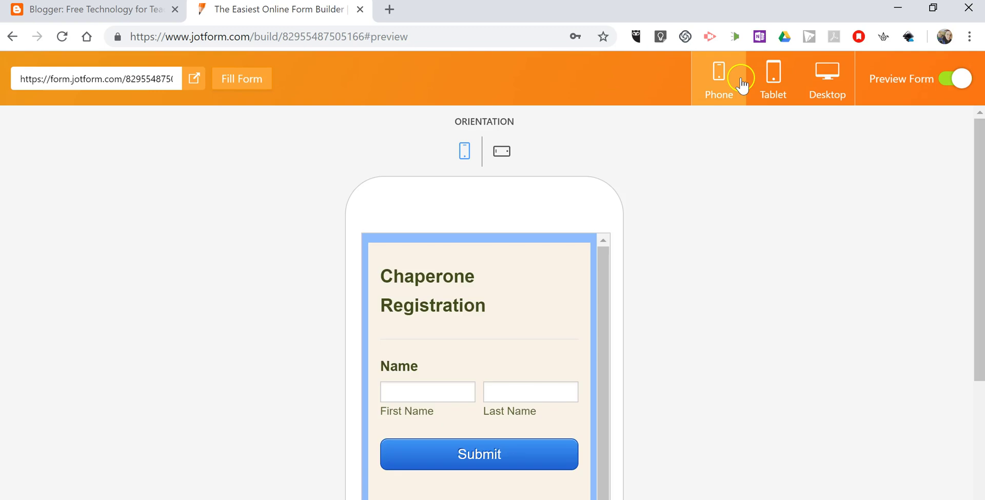
left_click(943, 84)
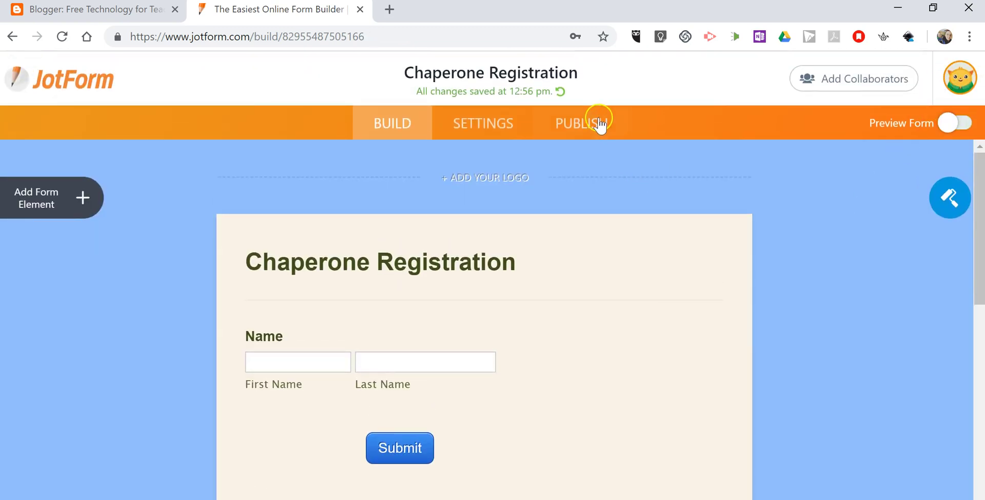
Open the Publish options and view the direct link and embed code
left_click(601, 126)
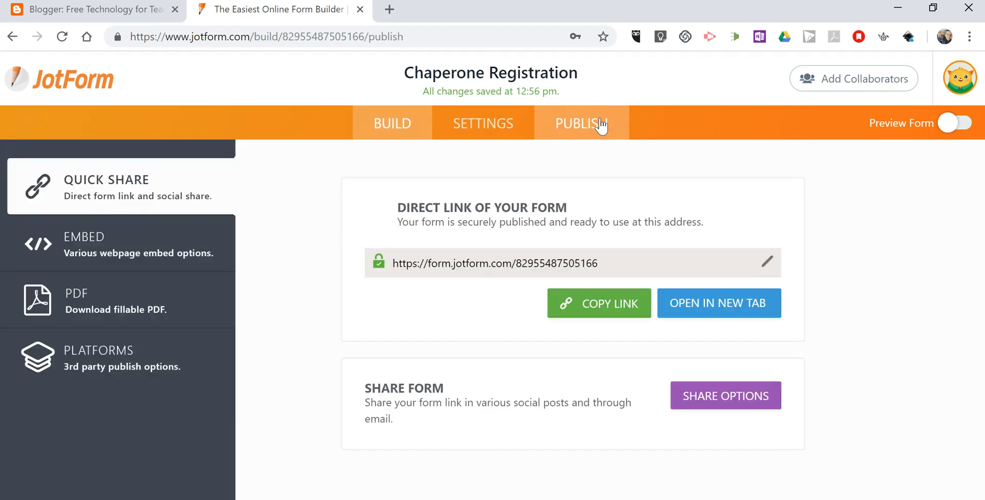
left_click(522, 266)
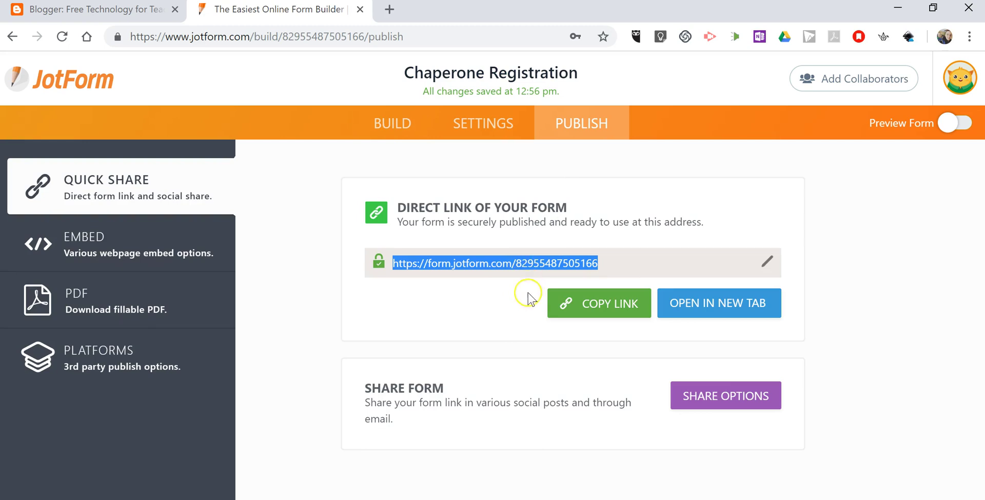
left_click(110, 248)
scroll(564, 369, "down", 1)
scroll(565, 375, "down", 2)
scroll(567, 377, "up", 3)
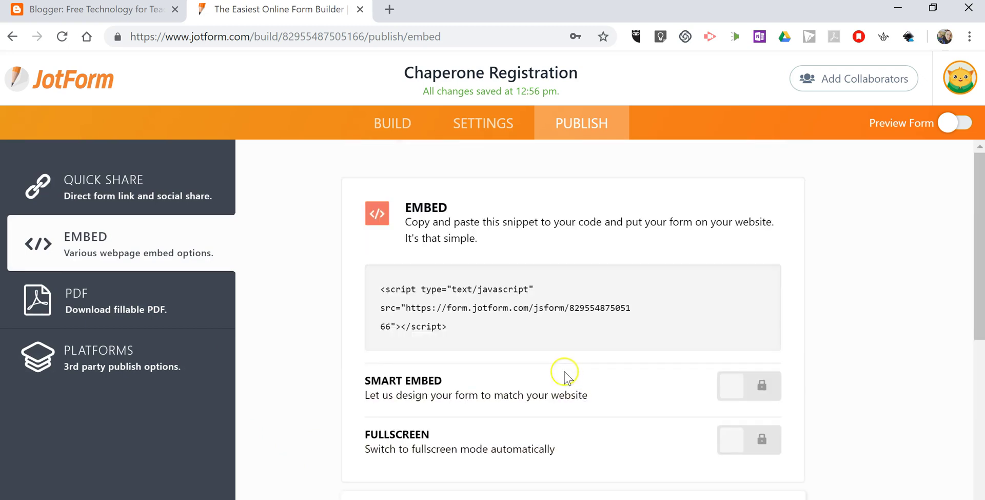
Download the form as a fillable PDF, then copy the direct form link
left_click(106, 304)
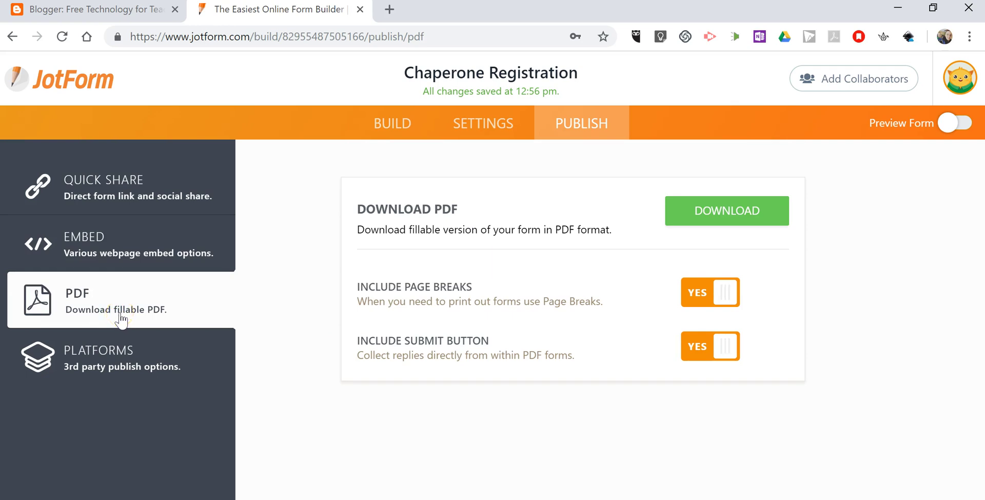
left_click(739, 211)
left_click(136, 190)
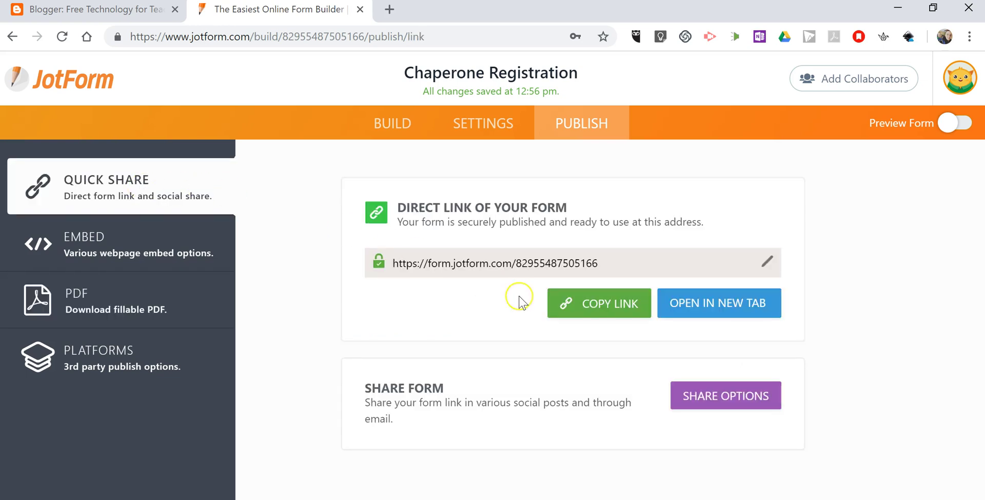
left_click(603, 308)
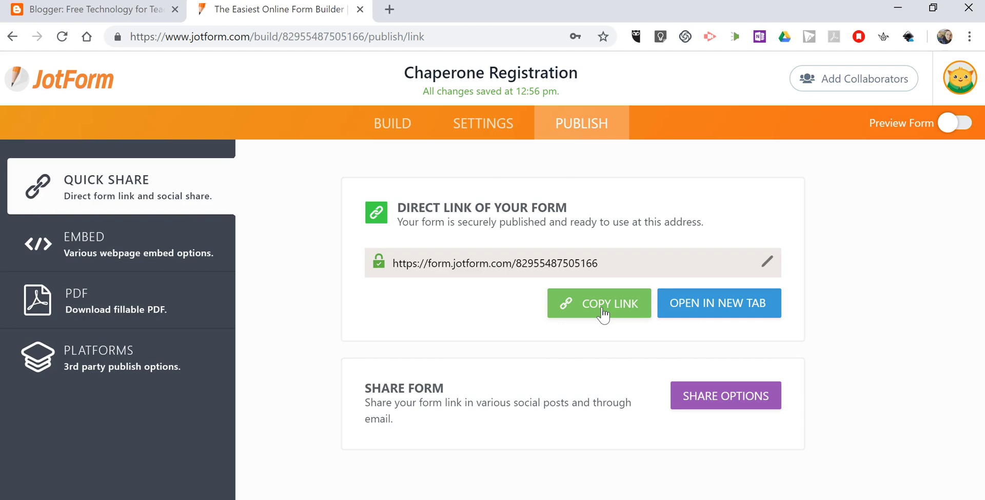
Load the copied form link in the other browser window
mouse_move(418, 497)
left_click(500, 451)
left_click(325, 37)
key("ctrl+v")
key("Return")
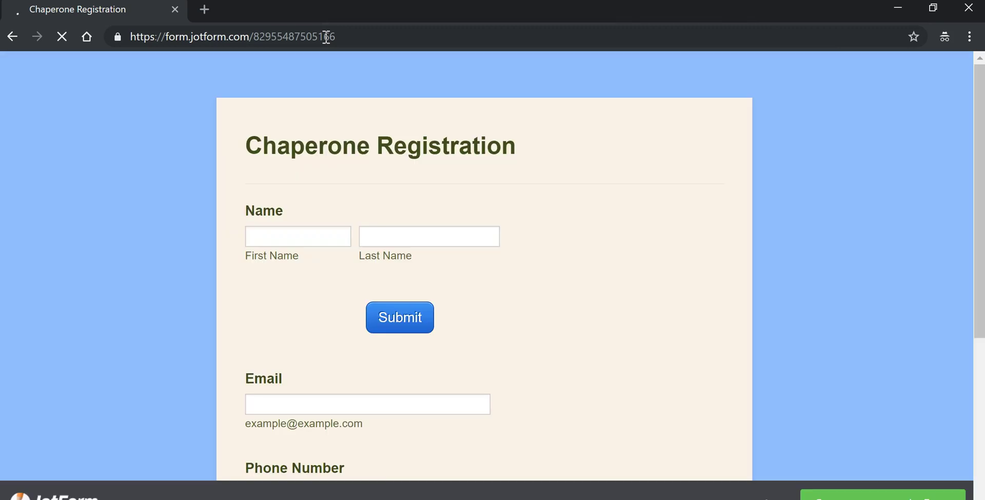
Fill in the sample chaperone's first and last name, e-mail address and phone number
left_click(311, 233)
key("Tab")
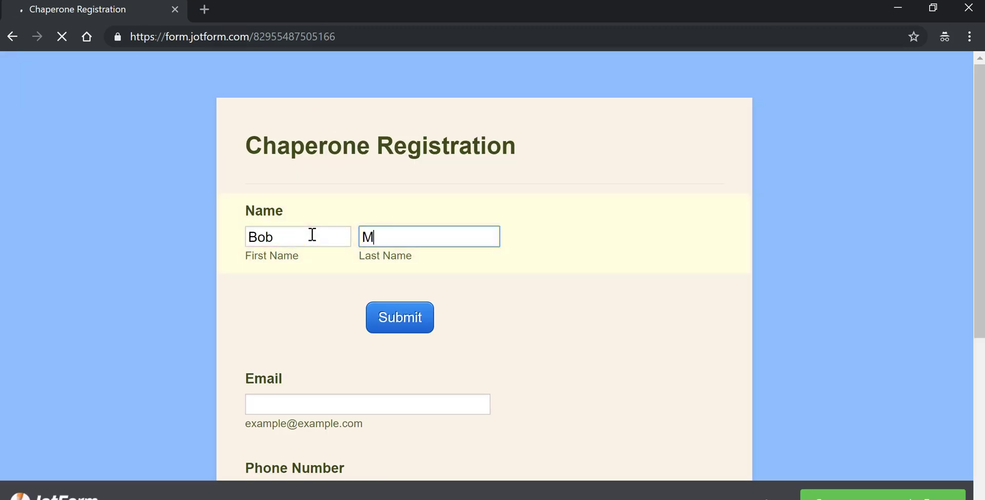
scroll(313, 235, "down", 5)
left_click(307, 173)
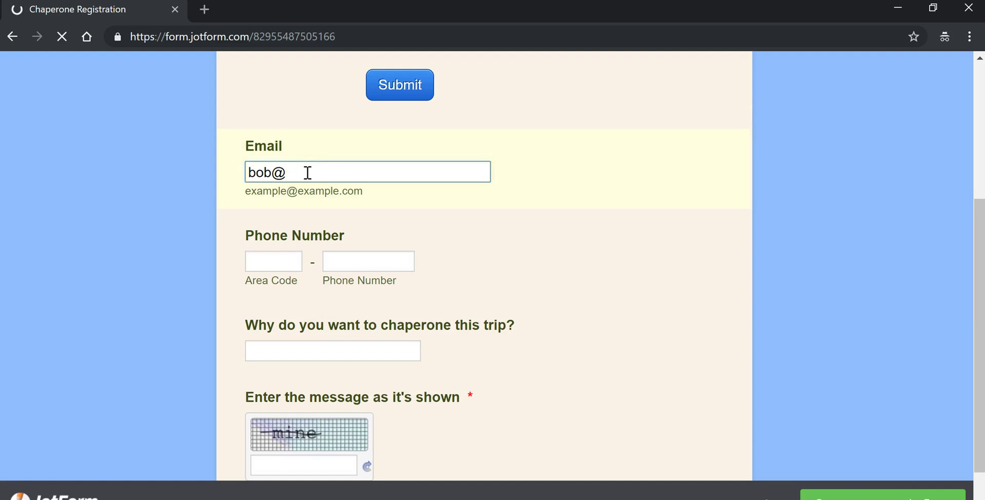
left_click(270, 266)
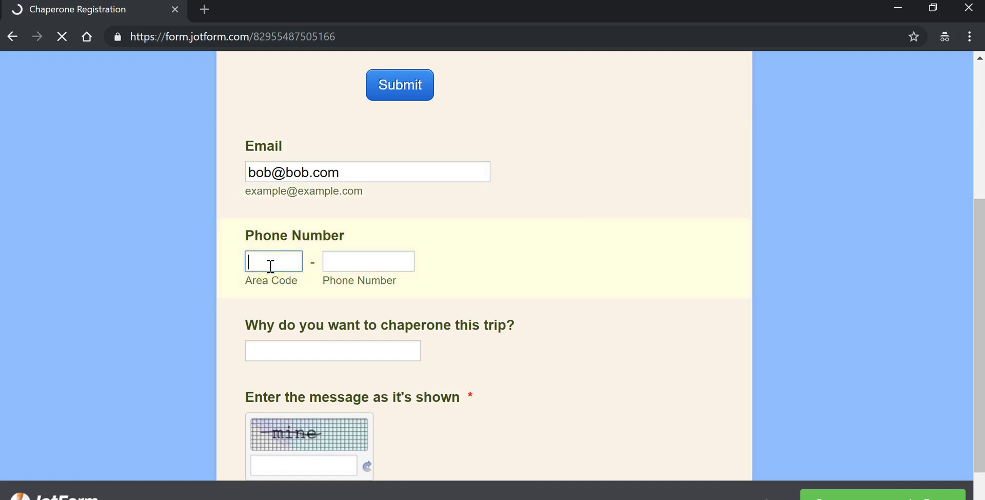
key("Tab")
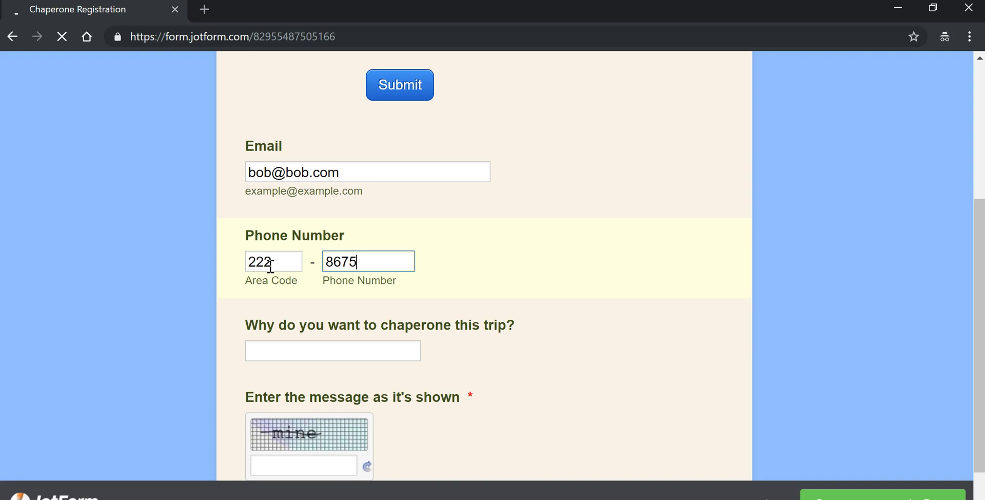
Answer 'Because I love taking kids to the zoo', enter the captcha text and submit
scroll(193, 352, "down", 2)
left_click(330, 277)
type("eca")
key("BackSpace")
key("BackSpace")
type("Because I love taking")
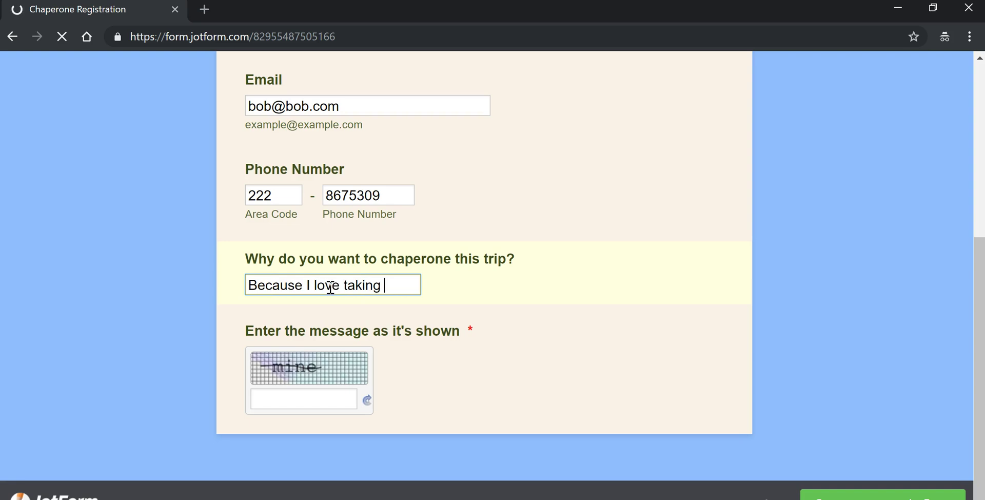
type(" kids to the zoo")
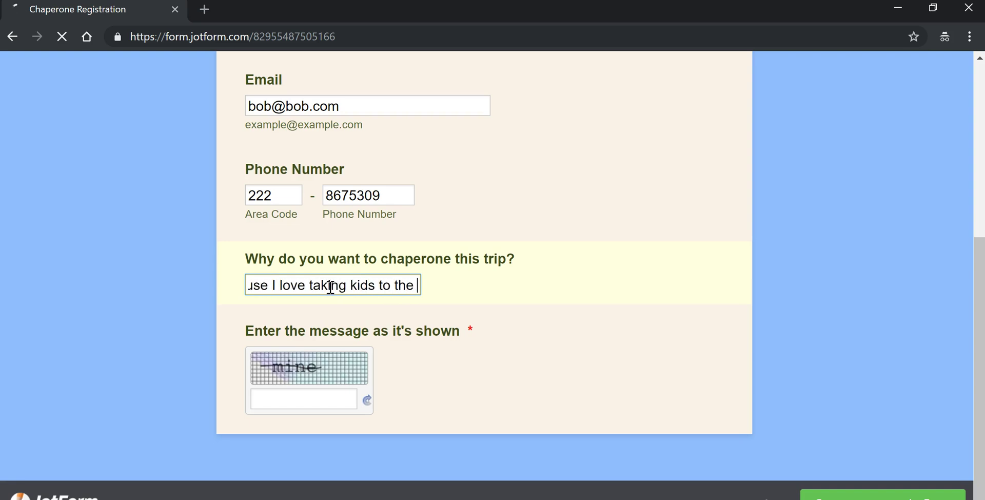
left_click(290, 408)
type("mine")
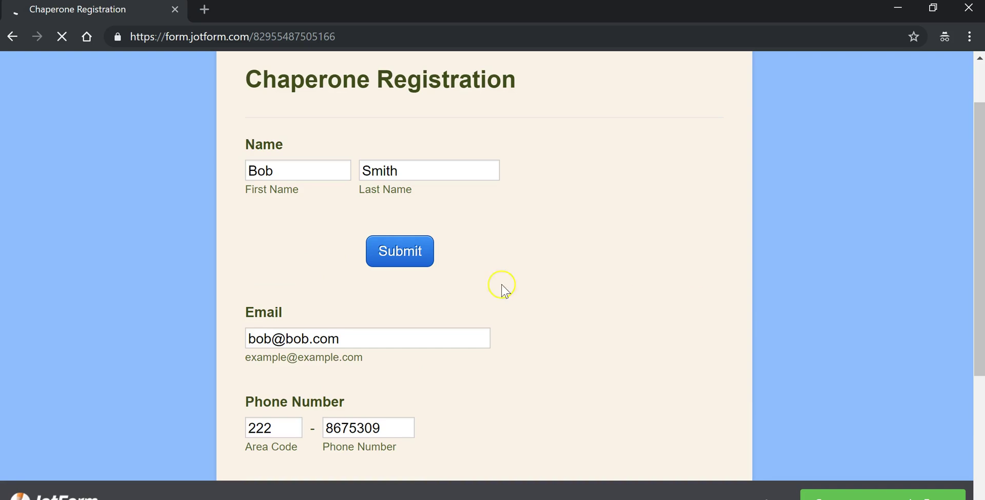
left_click(413, 251)
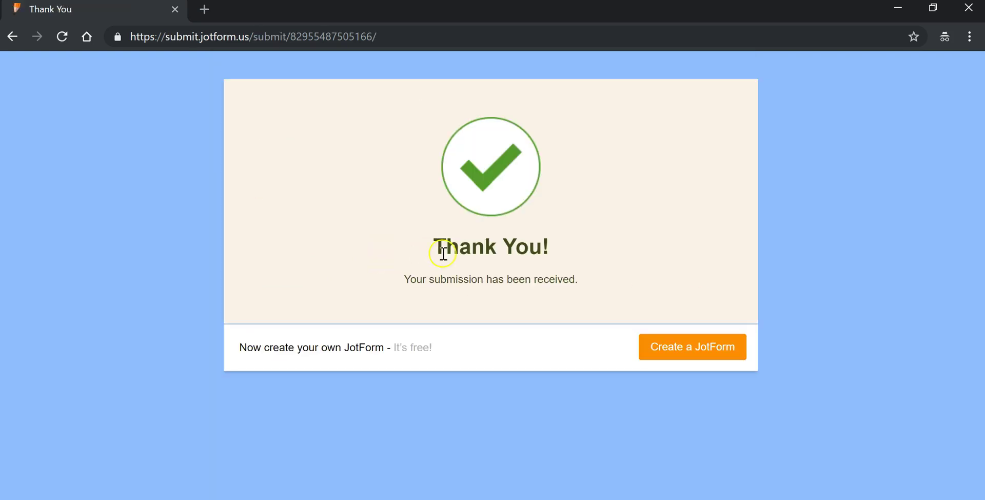
left_click(898, 7)
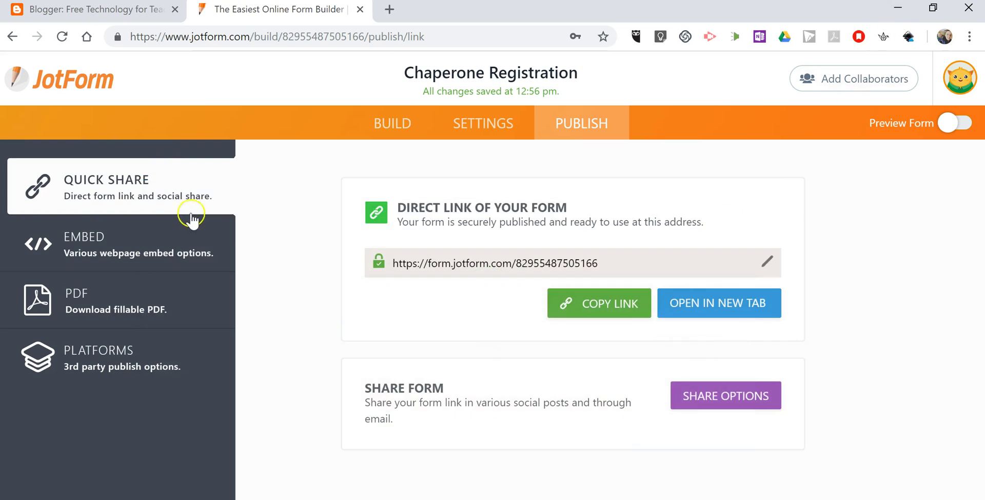
Drag the Submit block from below Name to the end of the form, under the captcha
left_click(405, 128)
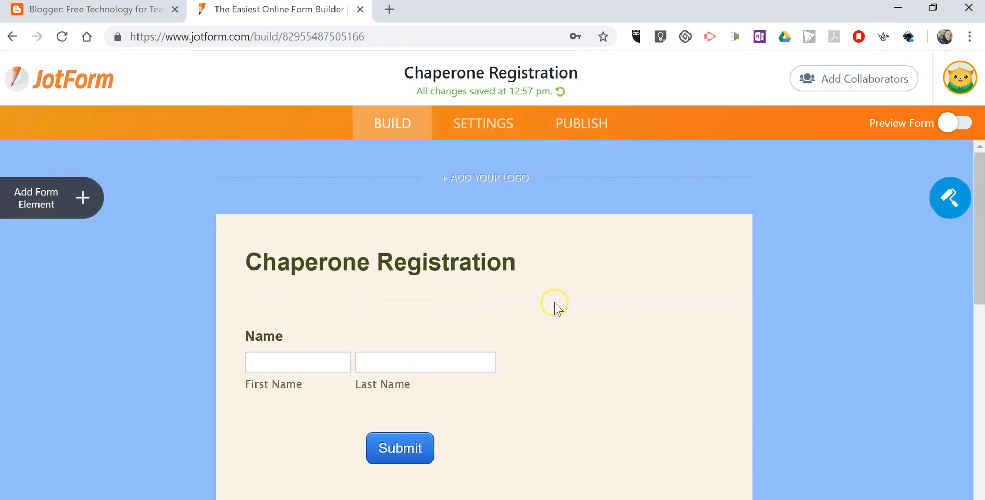
scroll(440, 229, "down", 6)
scroll(395, 192, "up", 2)
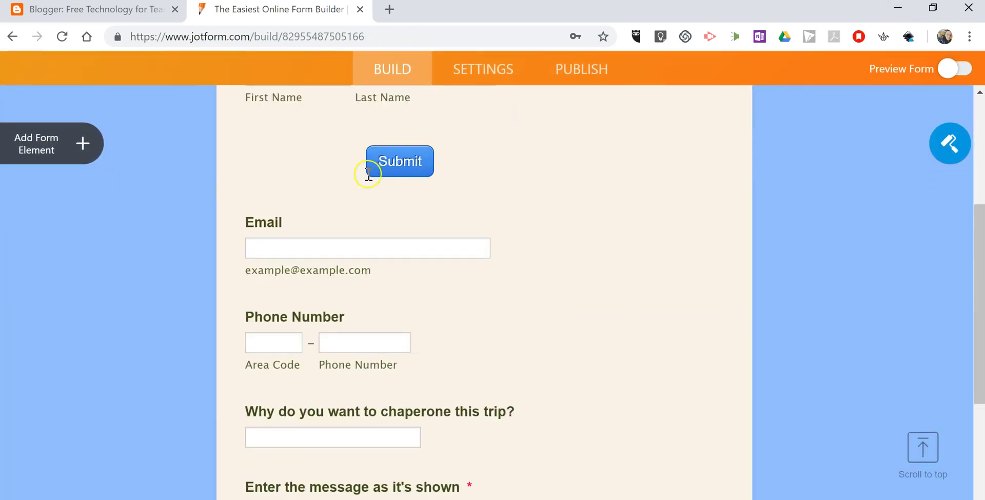
scroll(436, 192, "up", 5)
scroll(472, 216, "up", 2)
left_click(75, 204)
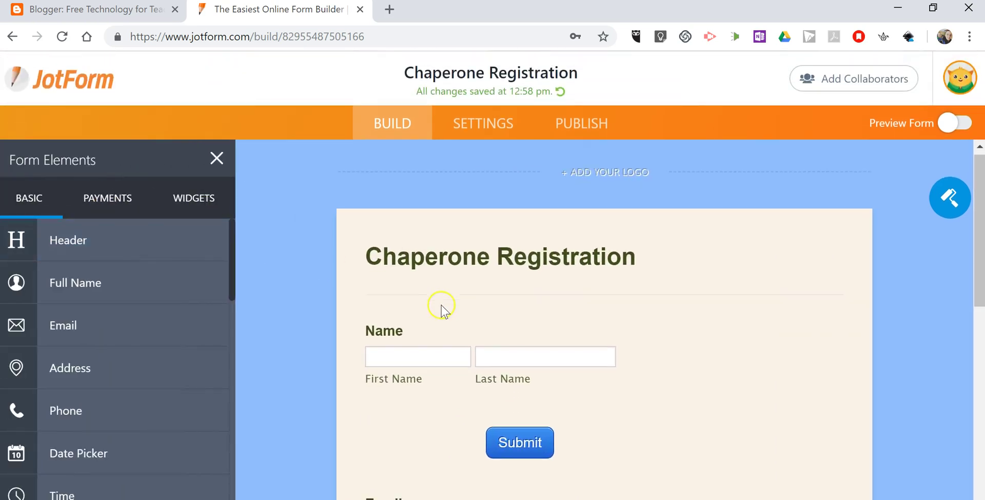
scroll(513, 298, "down", 4)
left_click(606, 235)
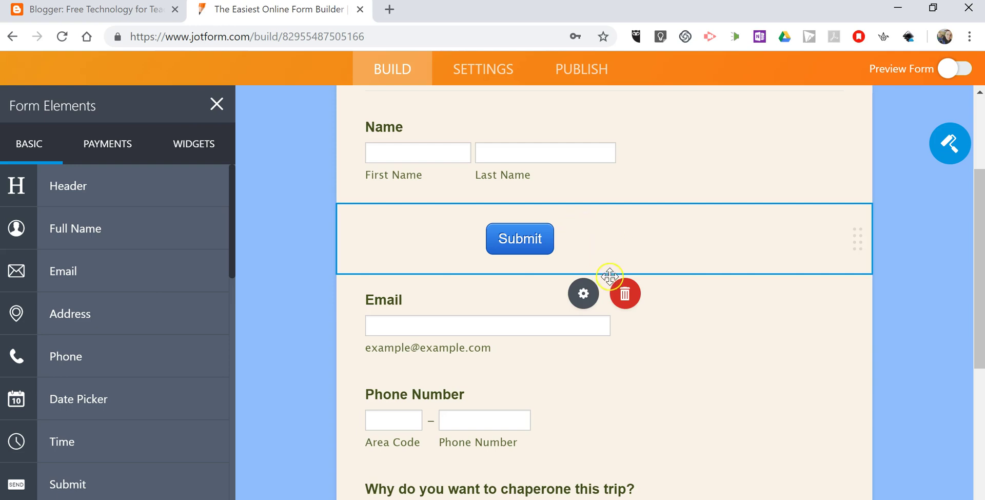
left_click_drag(595, 227, 566, 334)
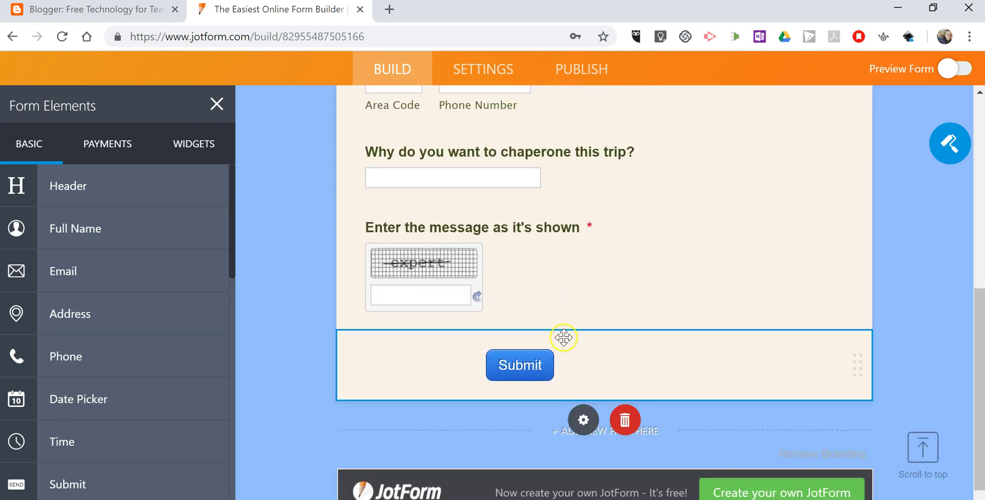
scroll(887, 336, "up", 3)
scroll(887, 336, "up", 5)
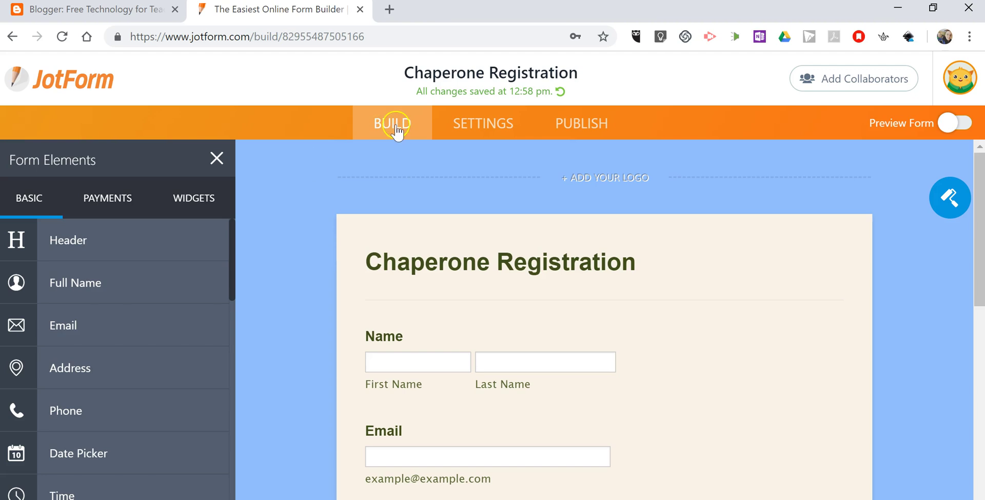
Open Chaperone Registration's 1 Submission from My Forms and scroll through the test entry's answers
left_click(67, 91)
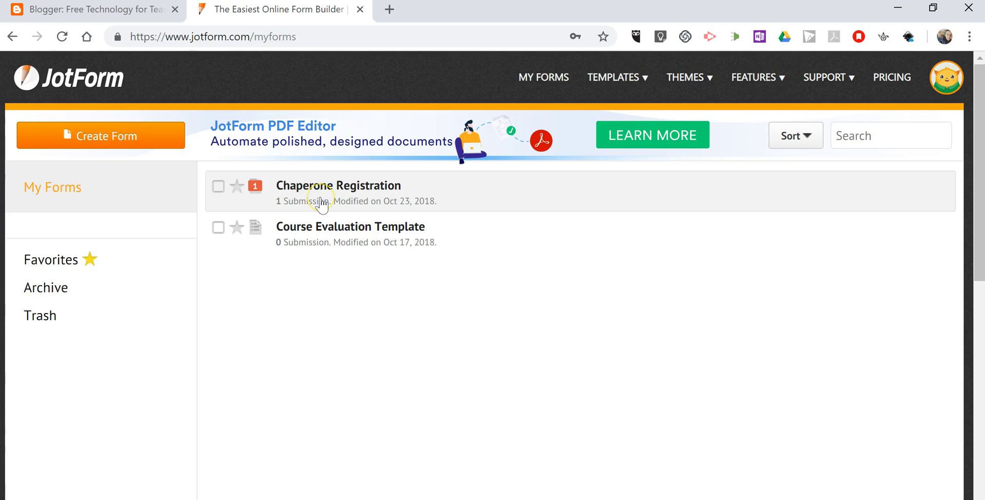
left_click(321, 205)
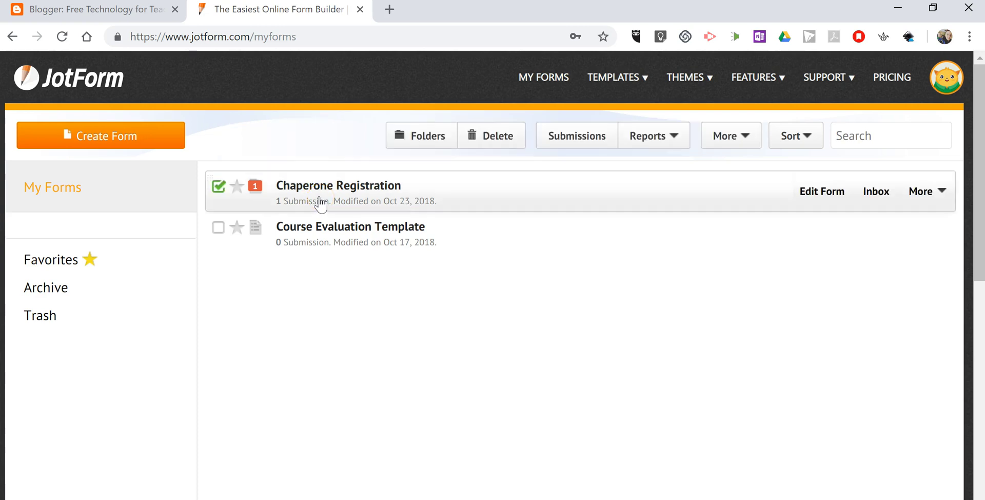
left_click(322, 201)
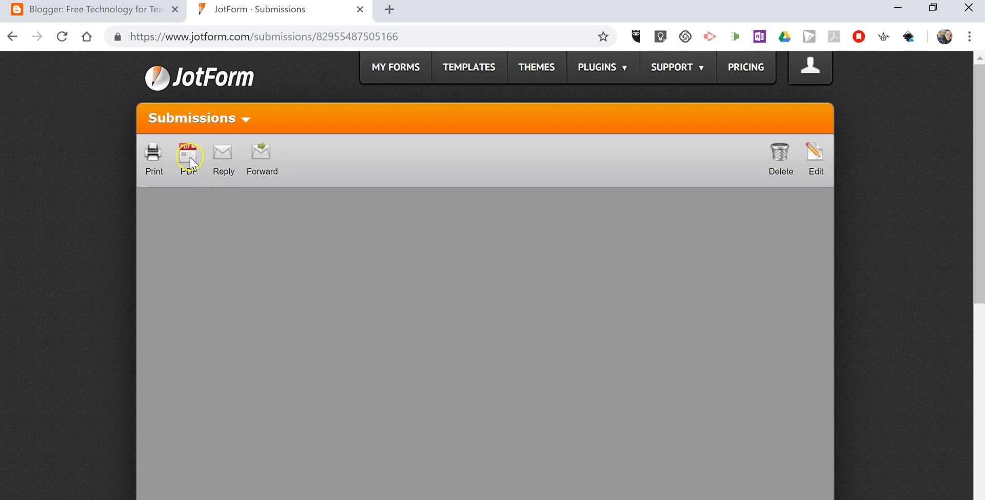
scroll(485, 277, "down", 2)
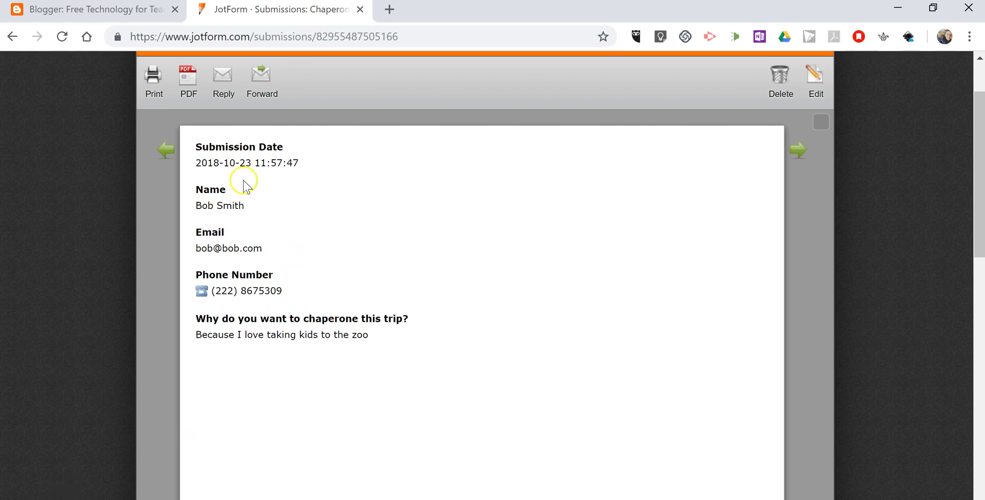
scroll(375, 276, "down", 3)
scroll(347, 278, "up", 2)
scroll(341, 289, "down", 3)
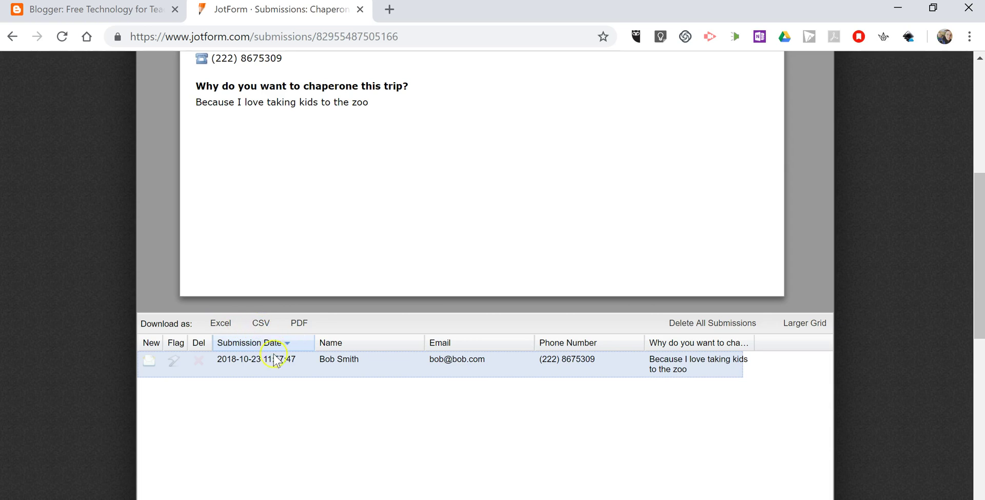
scroll(290, 354, "up", 1)
scroll(290, 354, "up", 4)
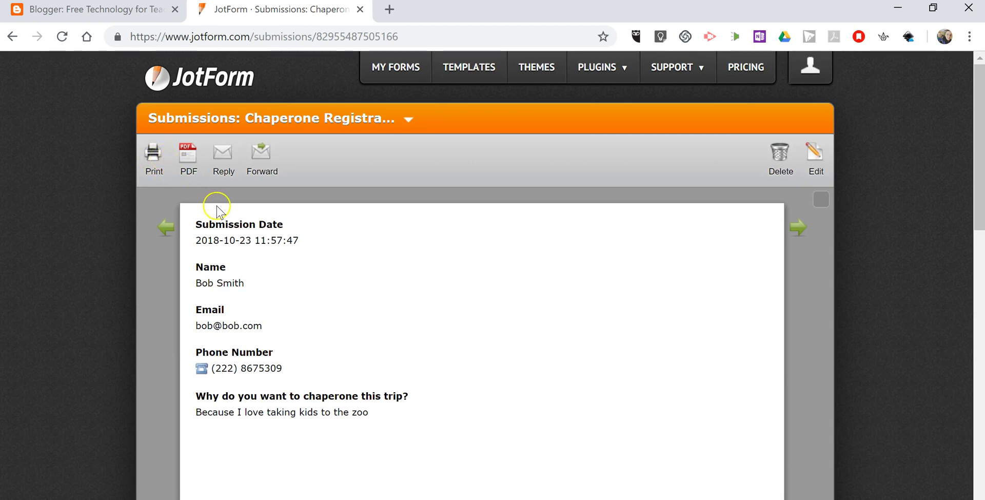
Return to My Forms via the JotForm logo
left_click(226, 81)
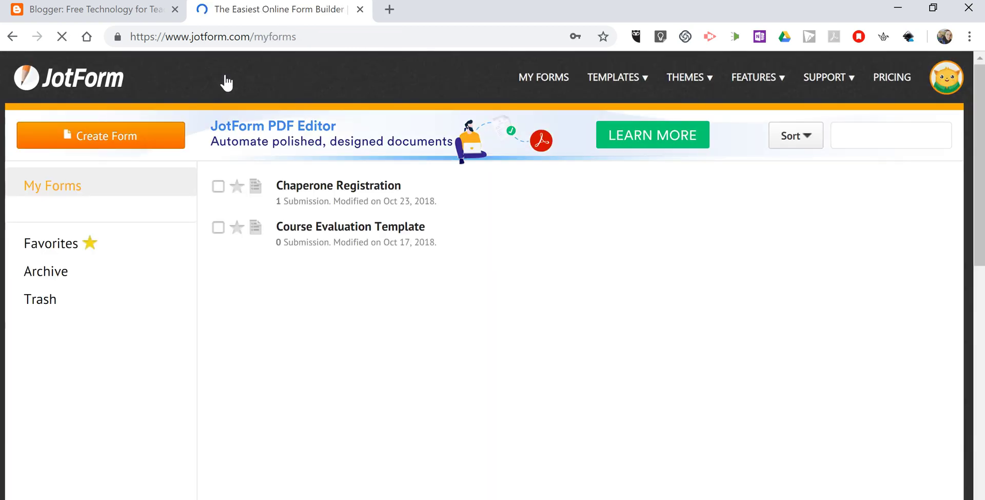